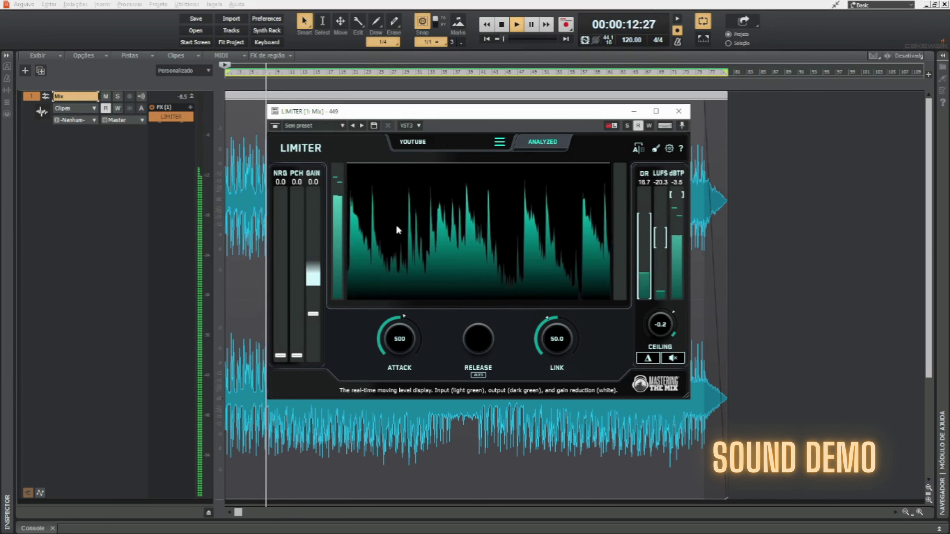
Raise the limiter's gain to 7.2 and set the ceiling to -1.0 during playback of the Mix track
left_click_drag(313, 314, 316, 283)
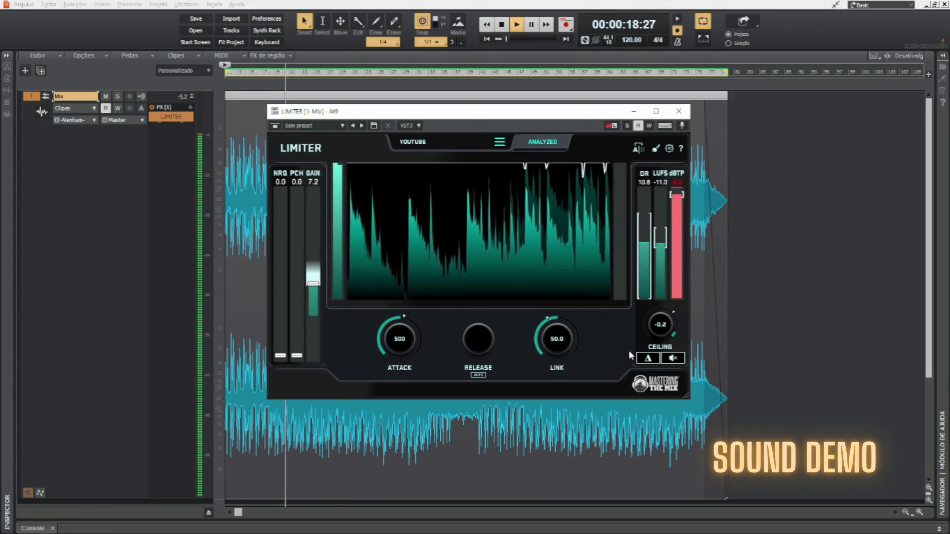
left_click_drag(661, 324, 630, 443)
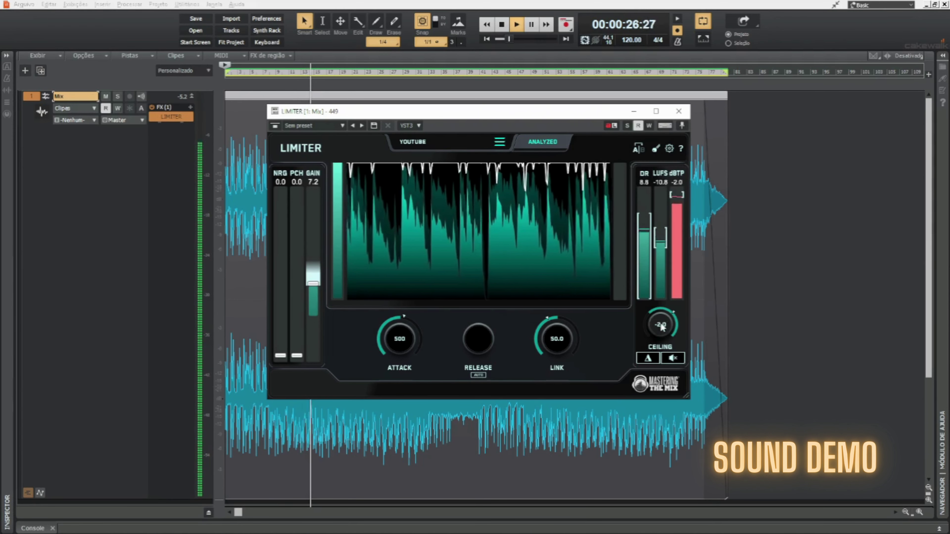
left_click_drag(648, 336, 658, 280)
left_click_drag(662, 336, 668, 327)
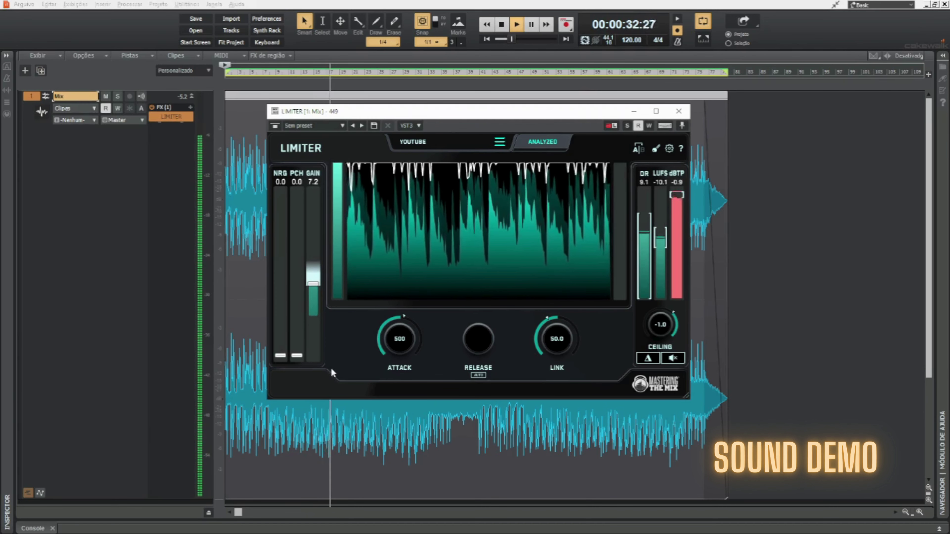
Set the limiter's PCH slider to 41.6 and the NRG slider to 2.7
left_click_drag(299, 357, 296, 241)
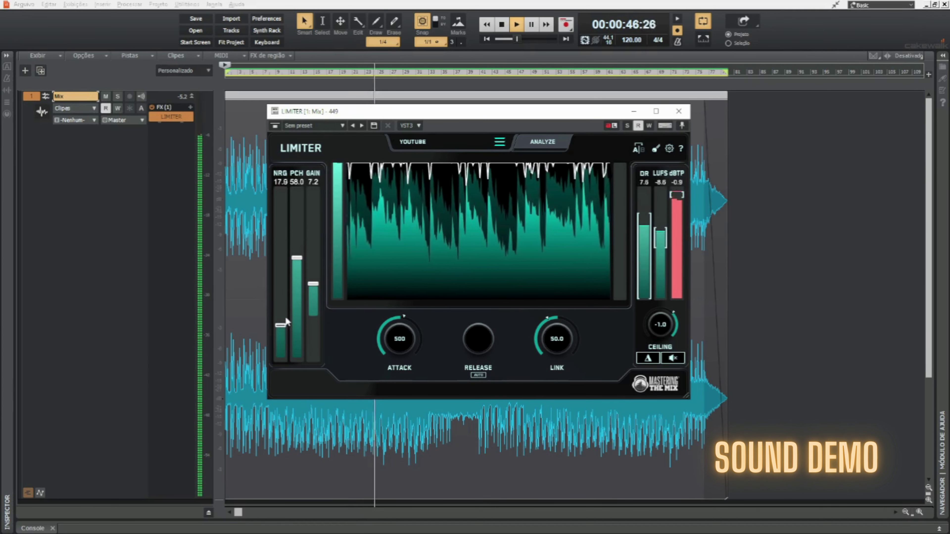
left_click_drag(285, 319, 288, 351)
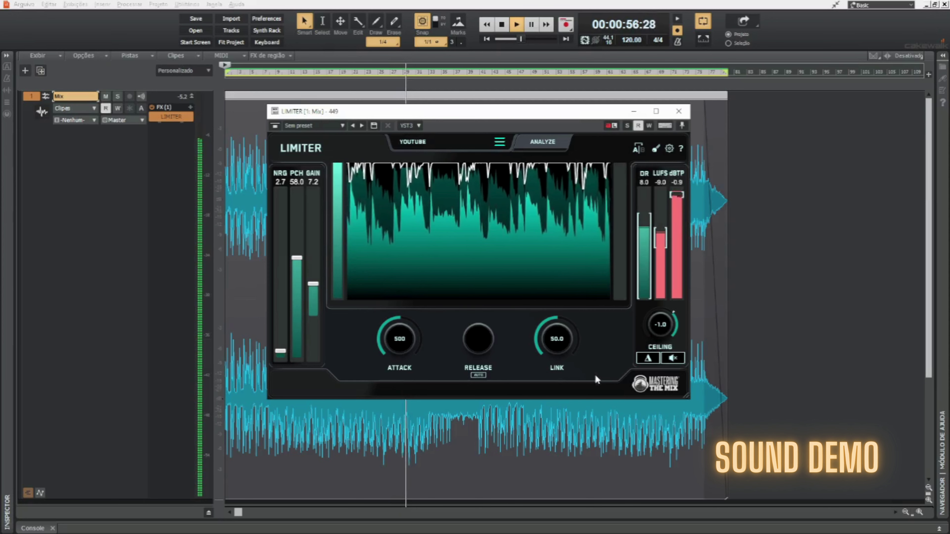
left_click_drag(300, 279, 298, 296)
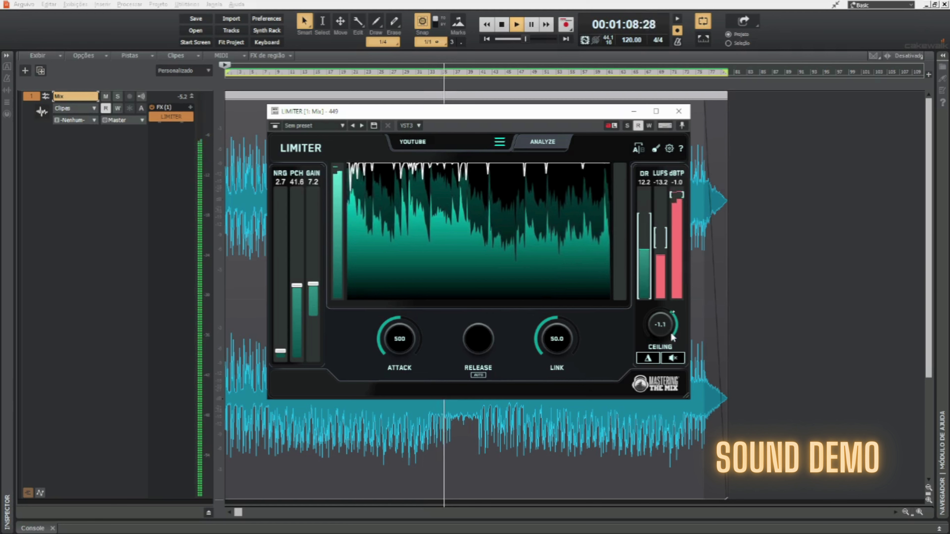
Set the limiter's ceiling to -0.7 and compare the mix with the plug-in disabled and re-enabled on the track
left_click_drag(670, 332, 674, 310)
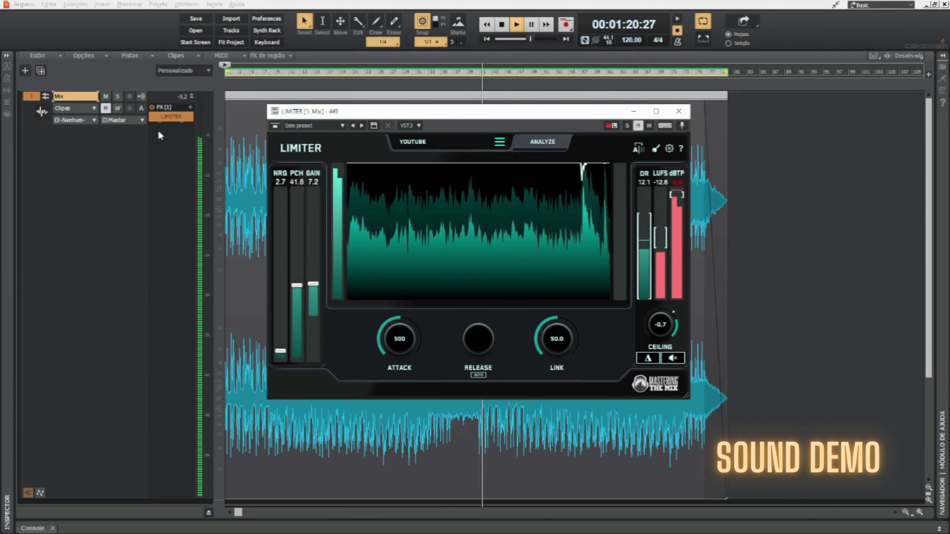
key("e")
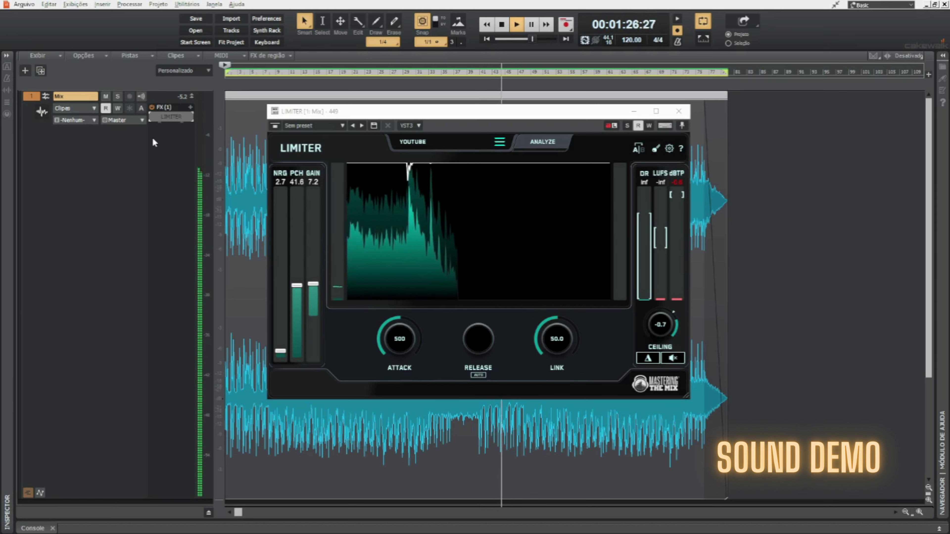
key("e")
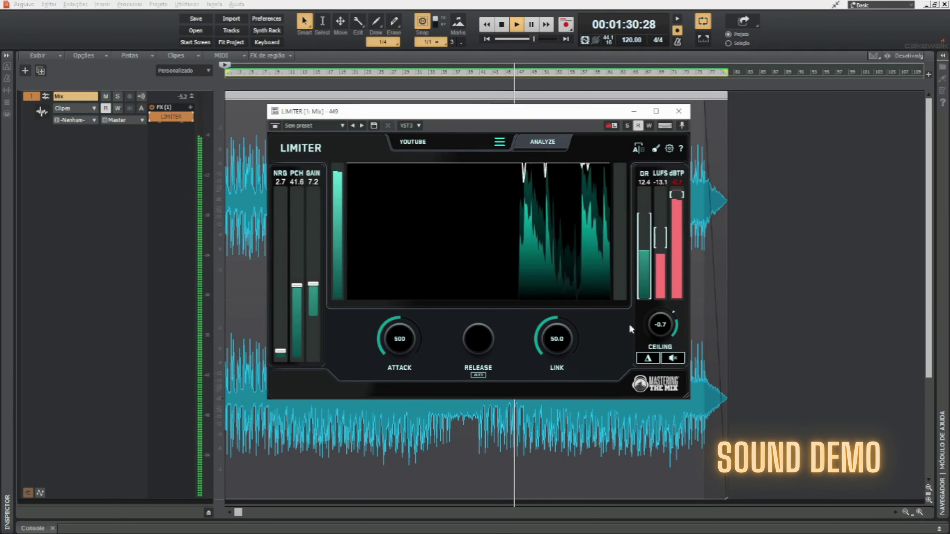
Lower the limiter's ceiling to -1.2 and reduce the attack to 0
left_click_drag(670, 330, 669, 336)
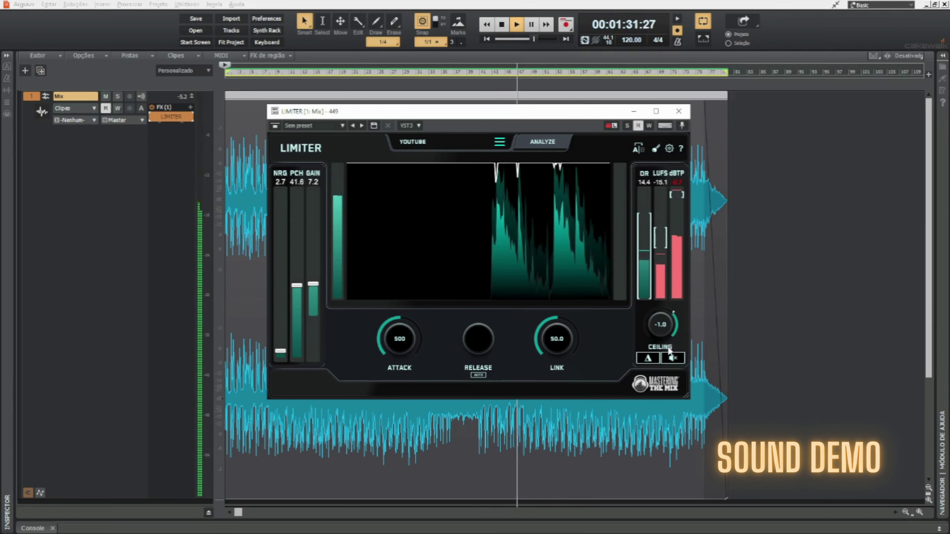
left_click(679, 193)
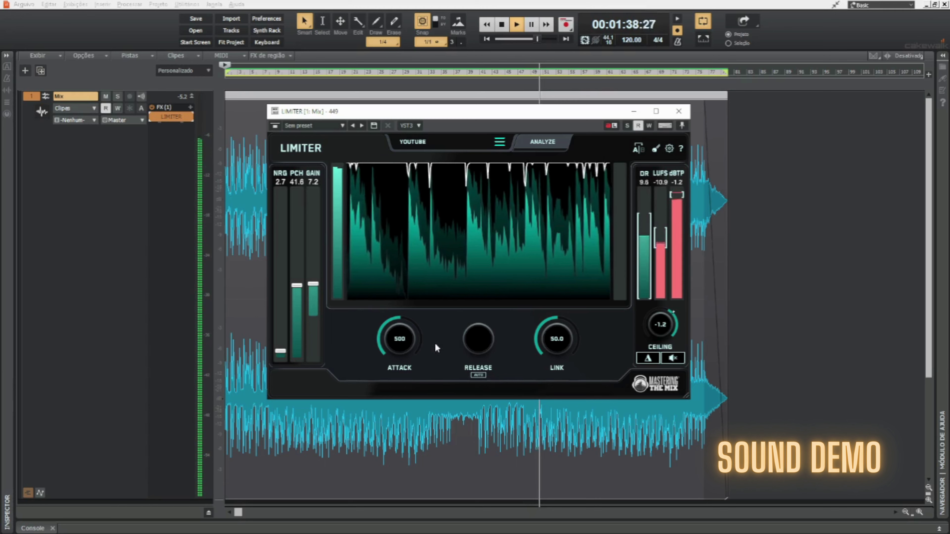
scroll(401, 348, "down", 5)
scroll(401, 347, "down", 10)
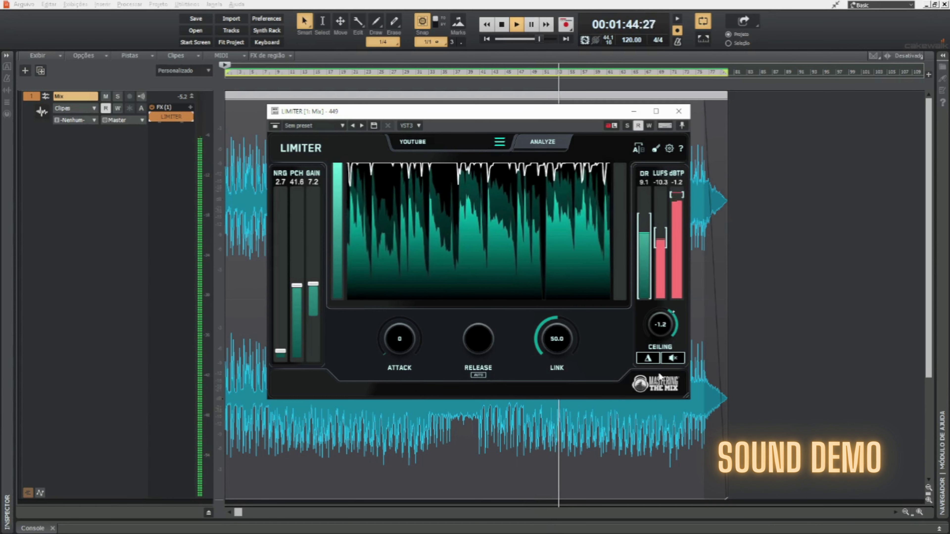
Audition the difference between the limiter's input and output, followed by the level-matched bypass
left_click(648, 360)
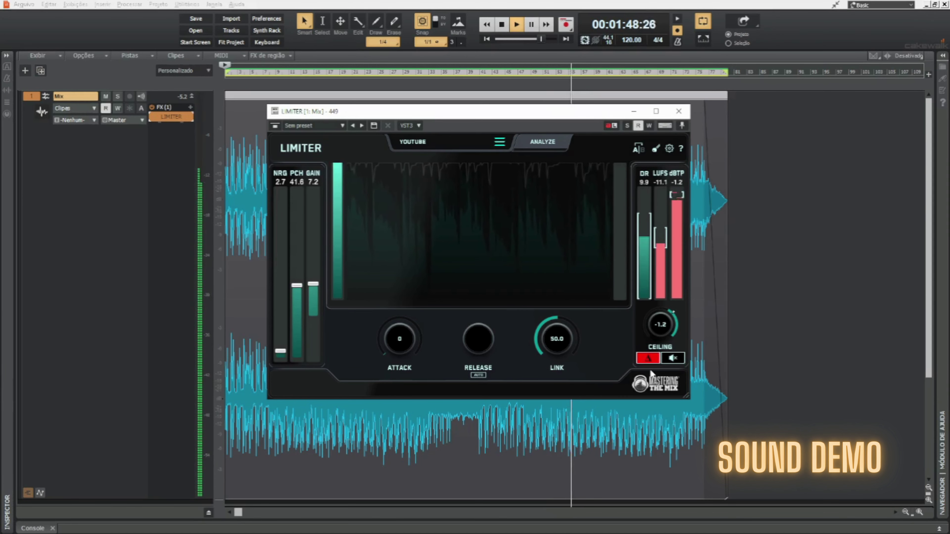
left_click(650, 360)
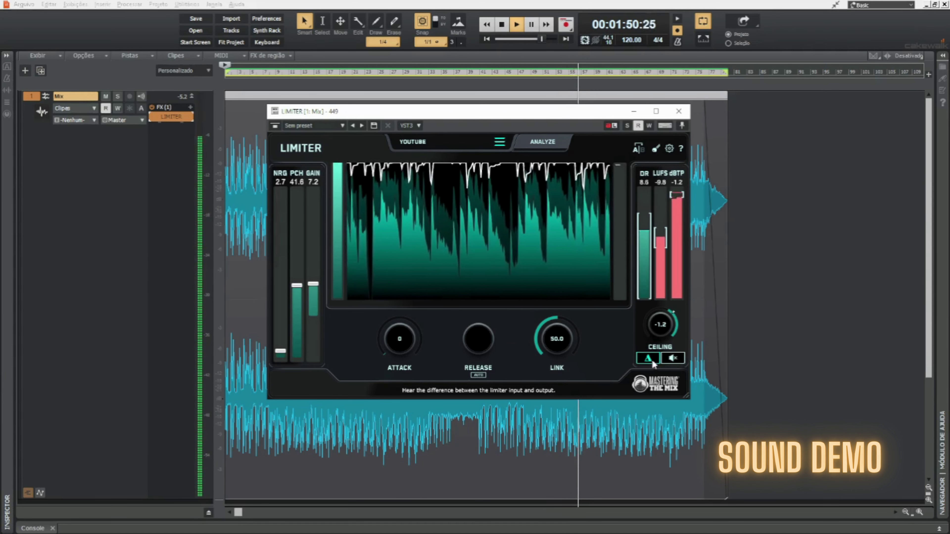
left_click(677, 360)
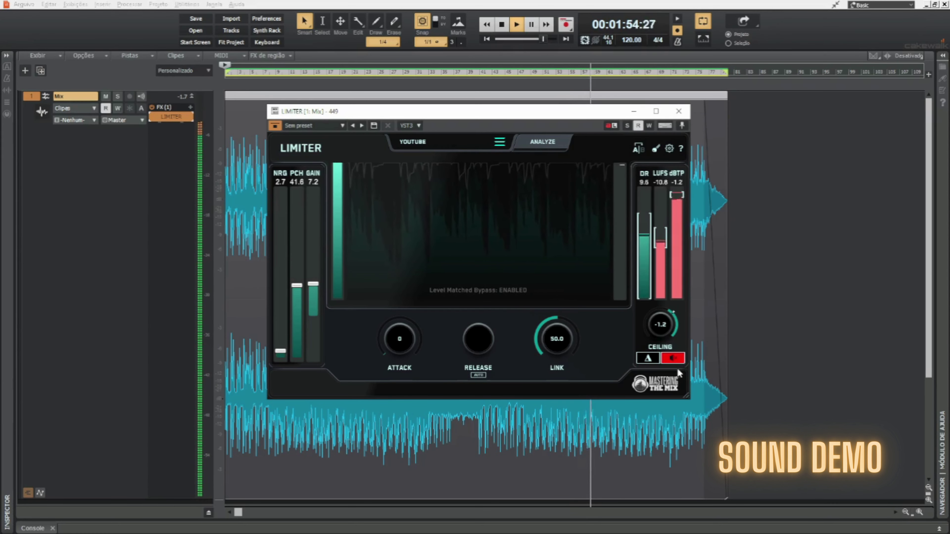
left_click(678, 362)
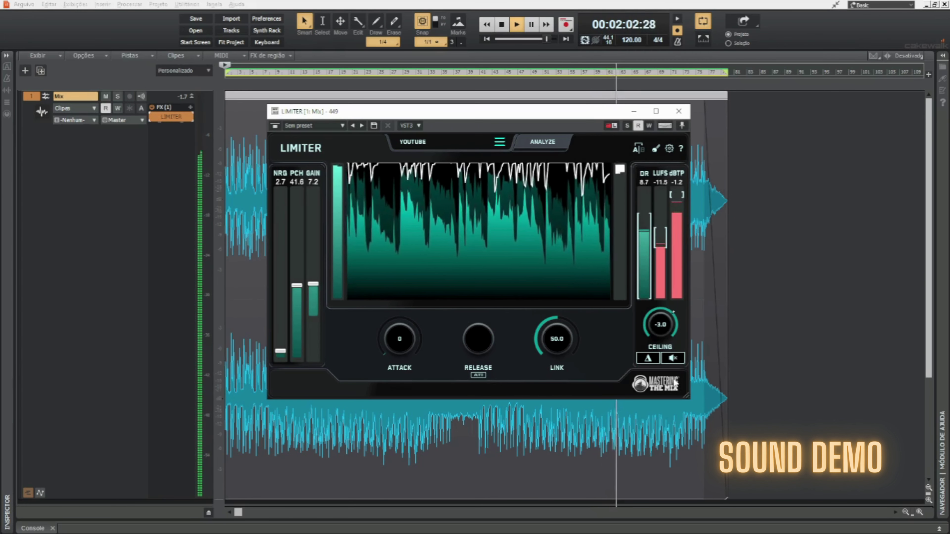
Audition the level-matched bypass and the input-output difference signal again with the ceiling at -3.0
left_click(672, 359)
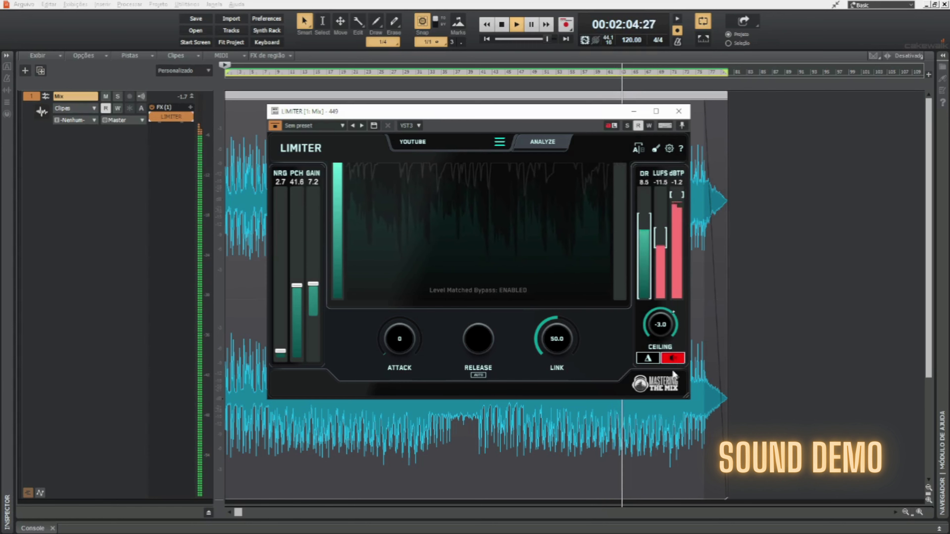
left_click(674, 359)
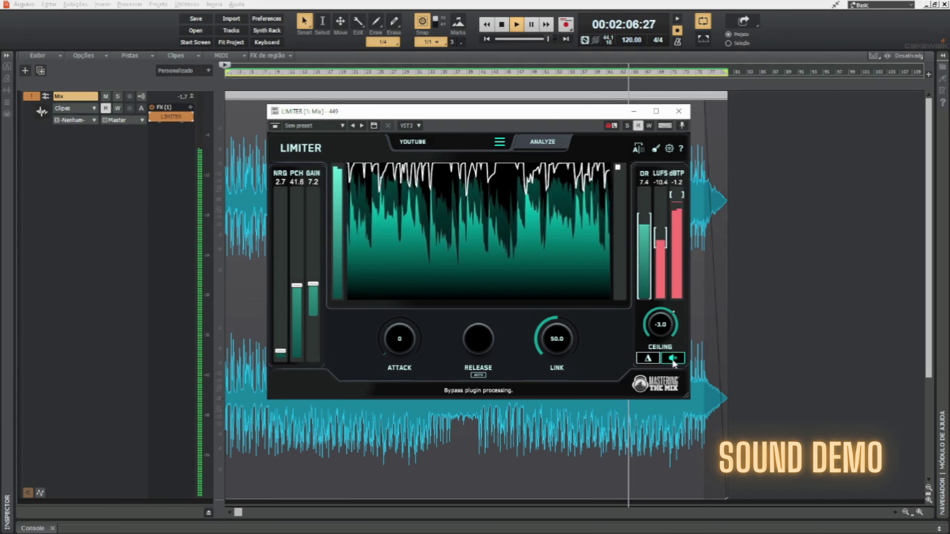
left_click(651, 359)
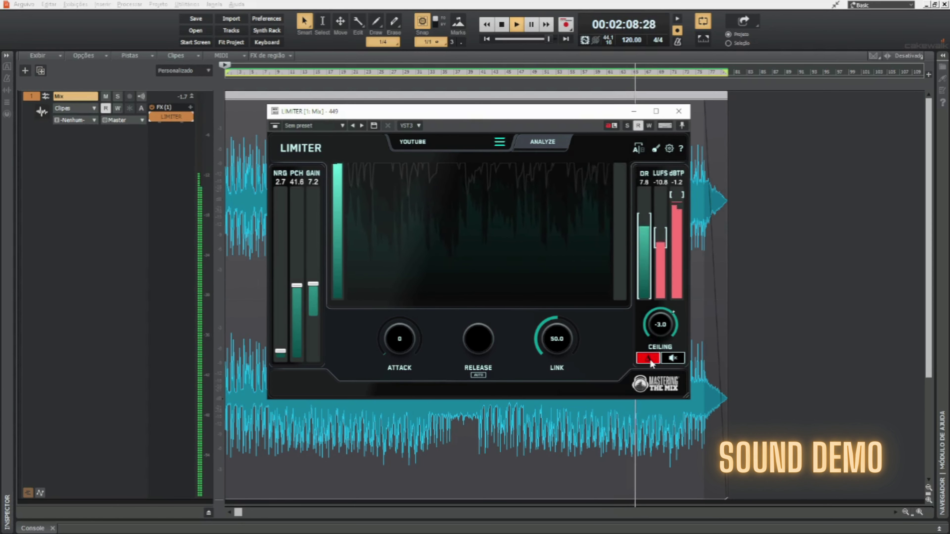
left_click(650, 359)
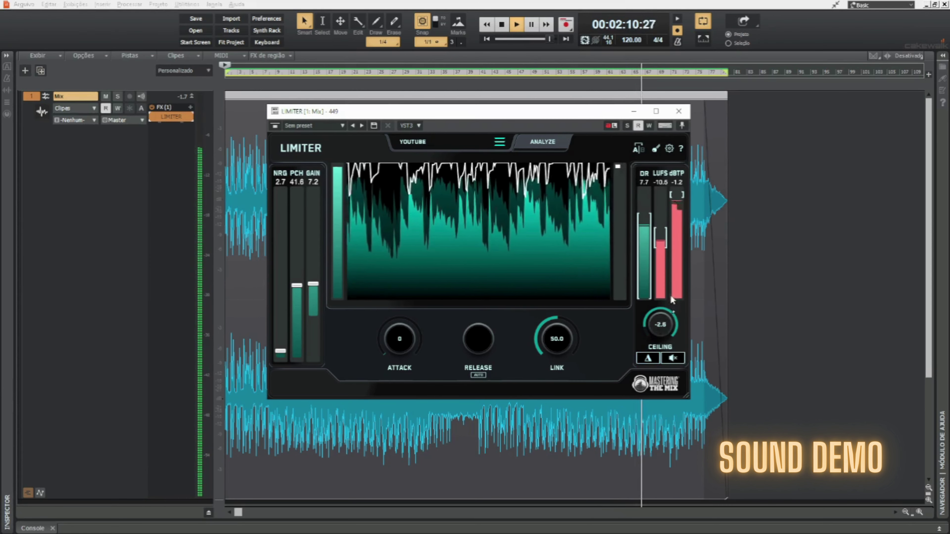
Raise the limiter's ceiling to -0.8 and compare the mix with the plug-in disabled and re-enabled on the track
left_click_drag(674, 287, 686, 203)
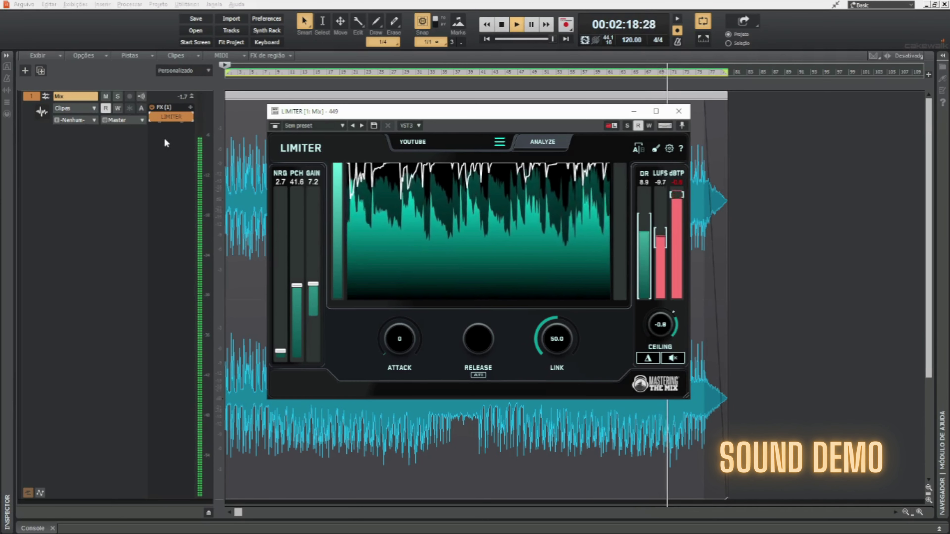
left_click(150, 117)
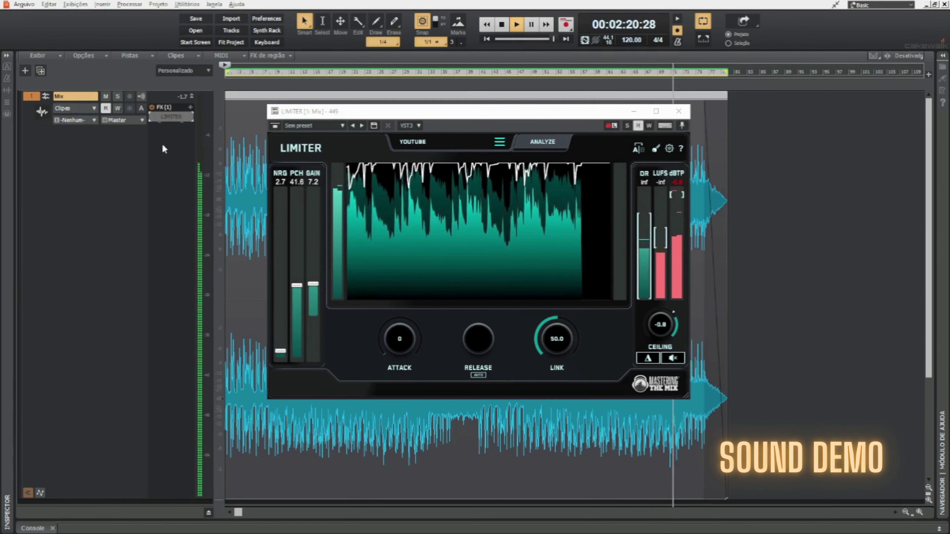
left_click(151, 118)
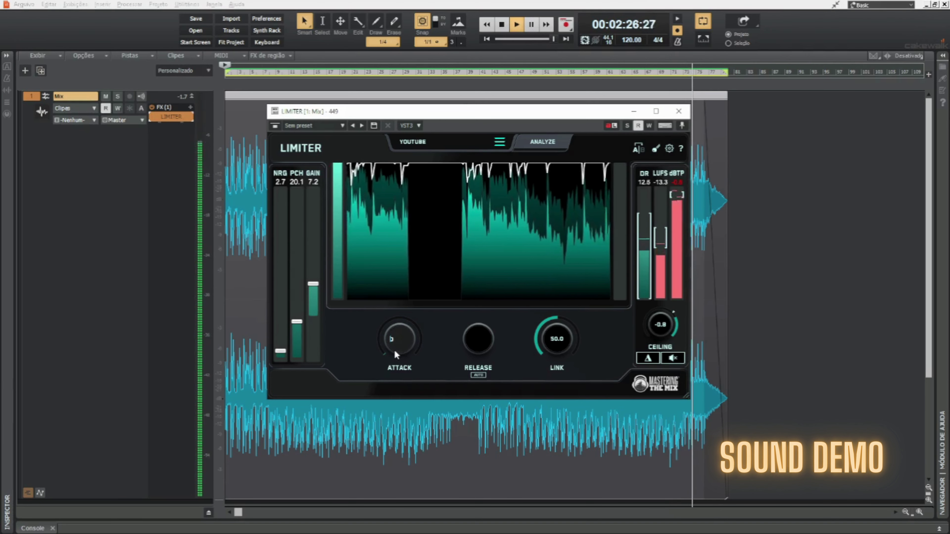
Set the attack to about 500 and the ceiling to -1.0, comparing the result with the limiter disabled and re-enabled
left_click_drag(428, 351, 414, 263)
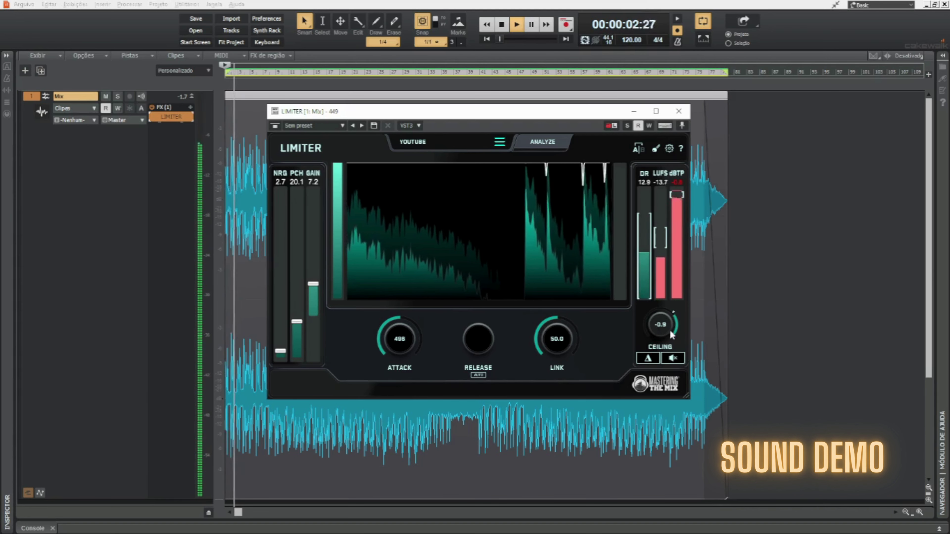
left_click_drag(670, 329, 671, 339)
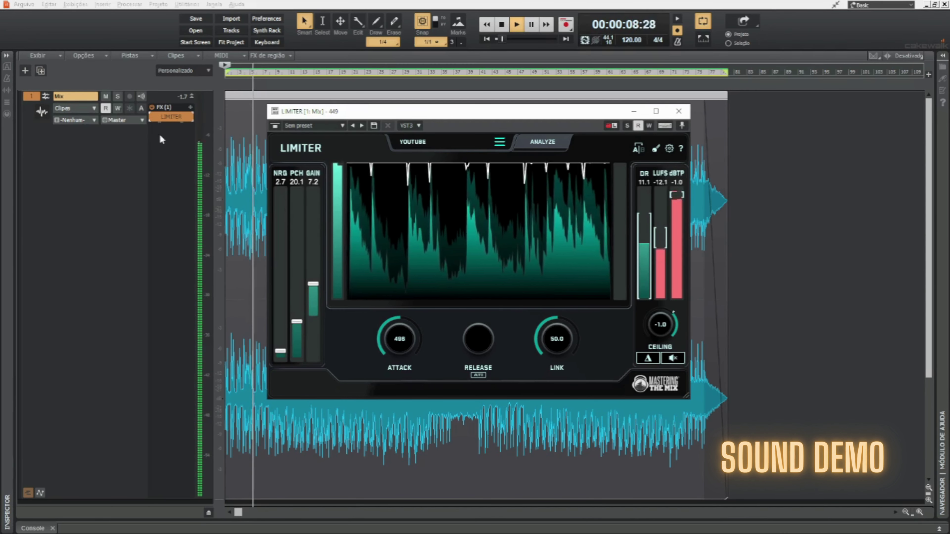
key("e")
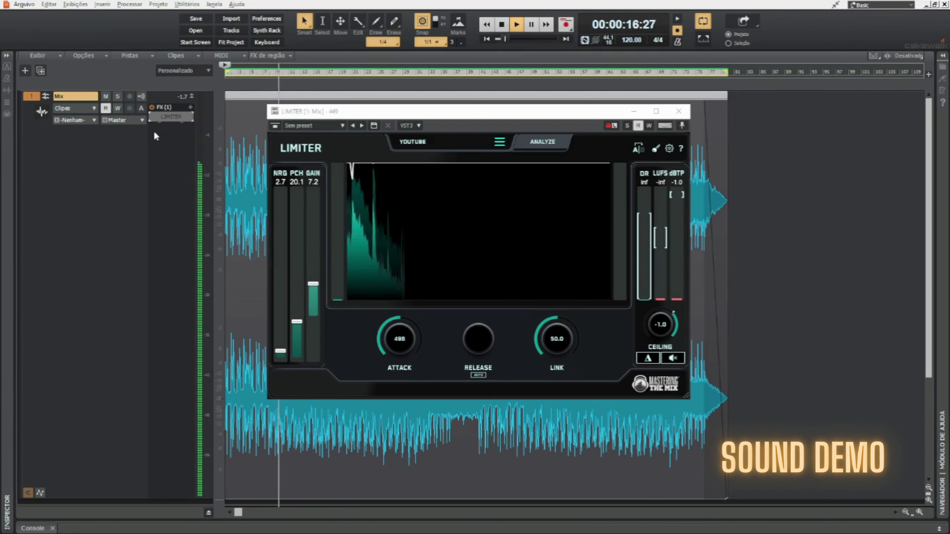
left_click(153, 119)
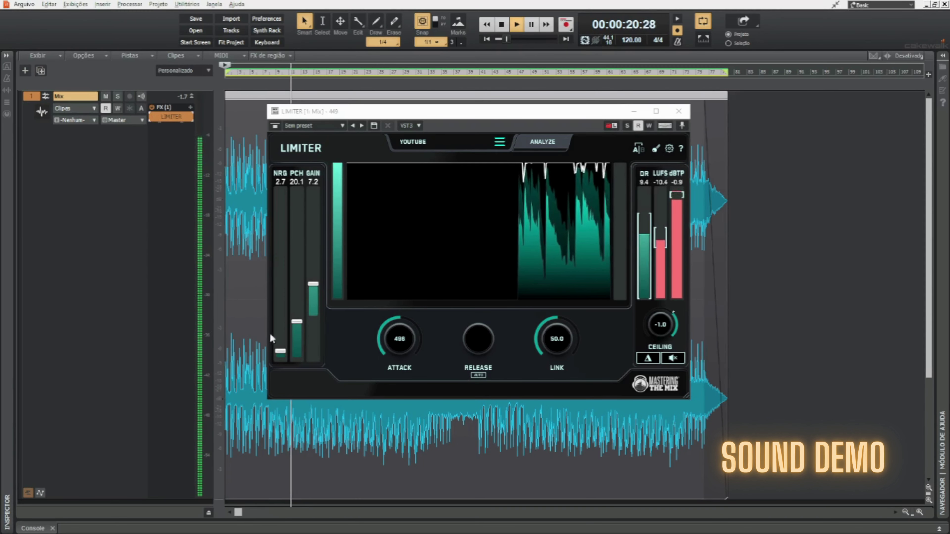
Set the limiter's NRG slider to 9.4 and the PCH slider to 6.1
left_click_drag(281, 351, 281, 343)
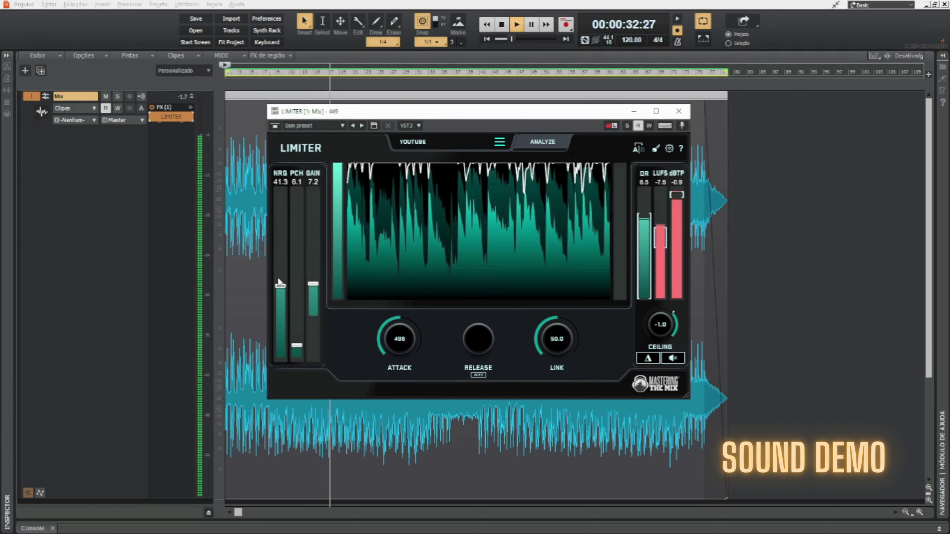
left_click_drag(288, 322, 288, 338)
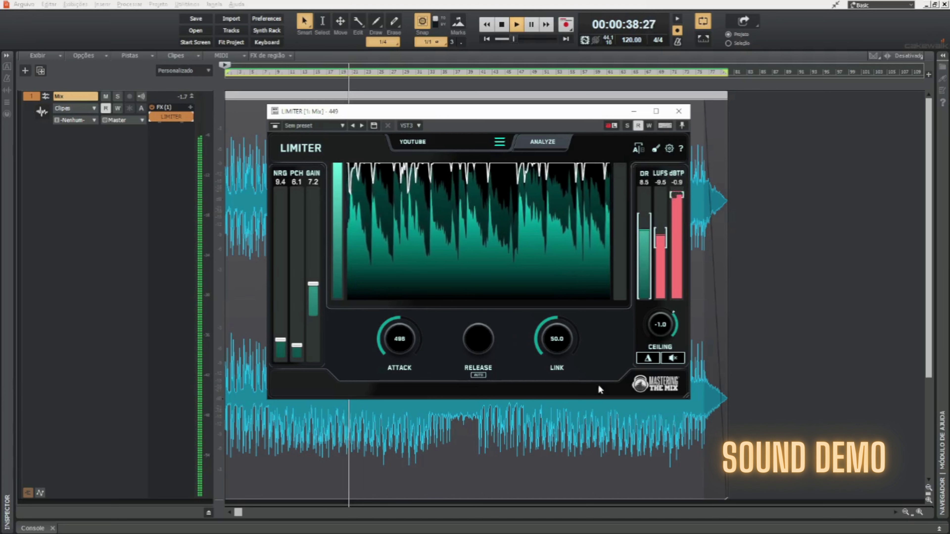
Audition the limiter's difference signal and compare the mix with the plug-in disabled and re-enabled on the track
left_click(645, 359)
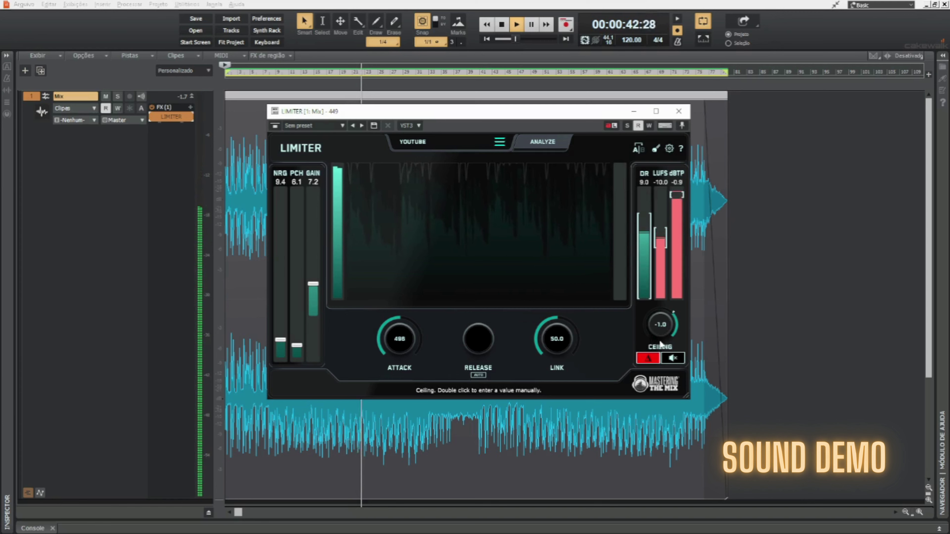
left_click(648, 359)
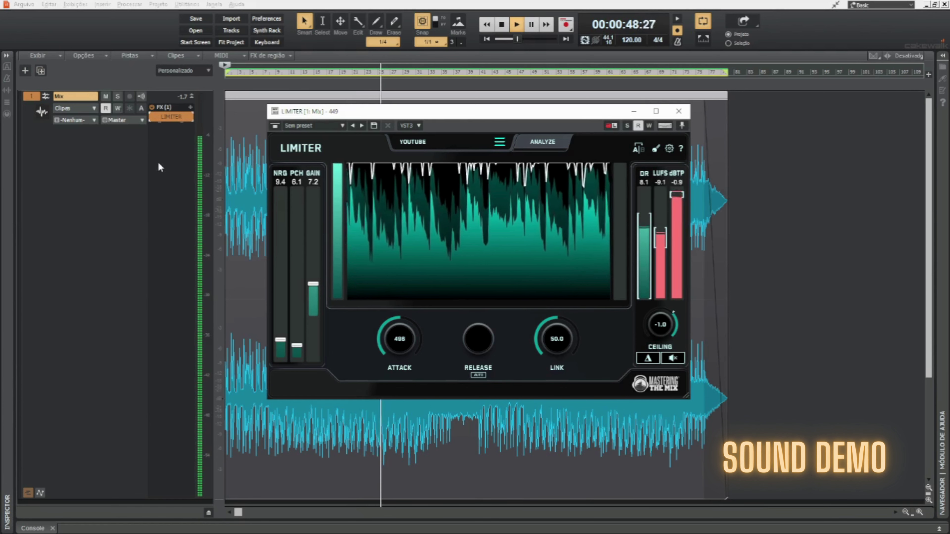
left_click(153, 125)
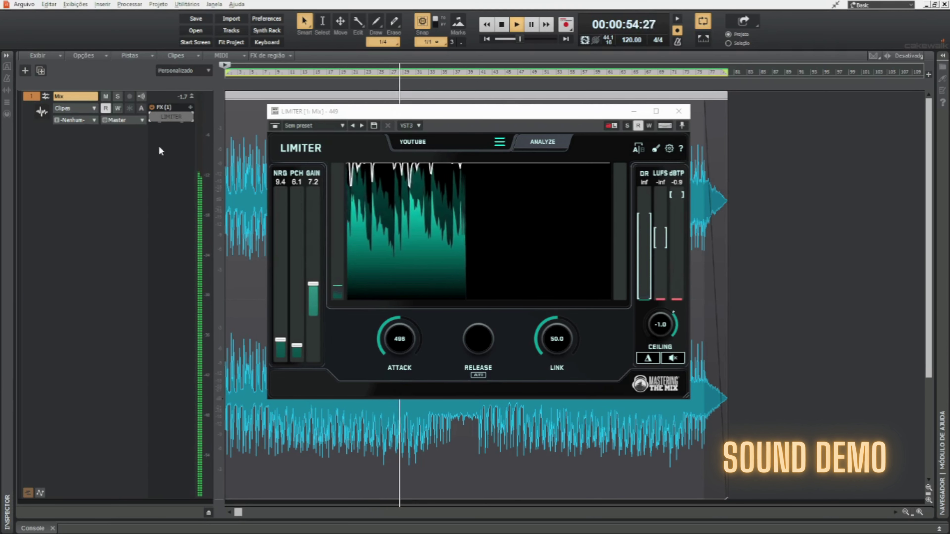
left_click(152, 118)
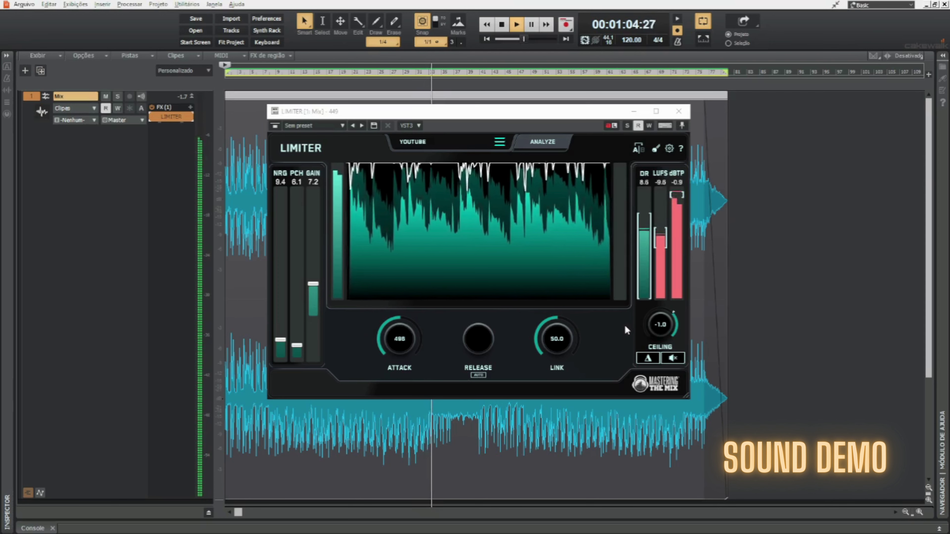
Change the limiter's mastering target from YouTube to CD
left_click(500, 142)
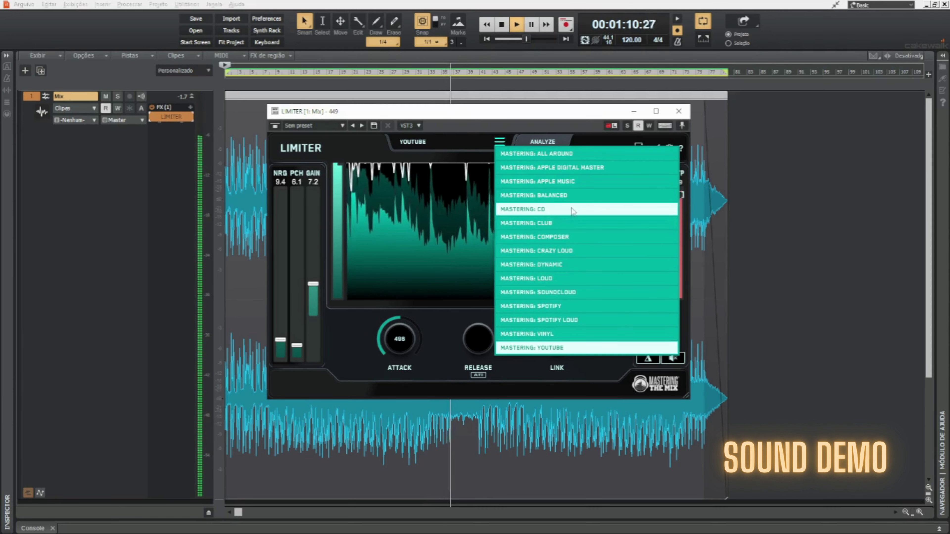
left_click(586, 212)
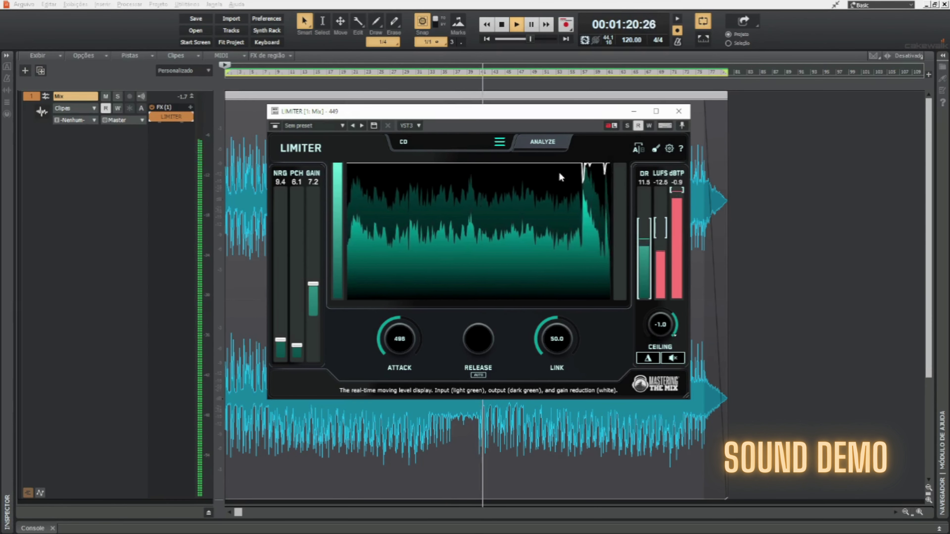
Analyze the mix against the CD target, raise the input gain to 10.3 and set the ceiling to -0.3
left_click(546, 145)
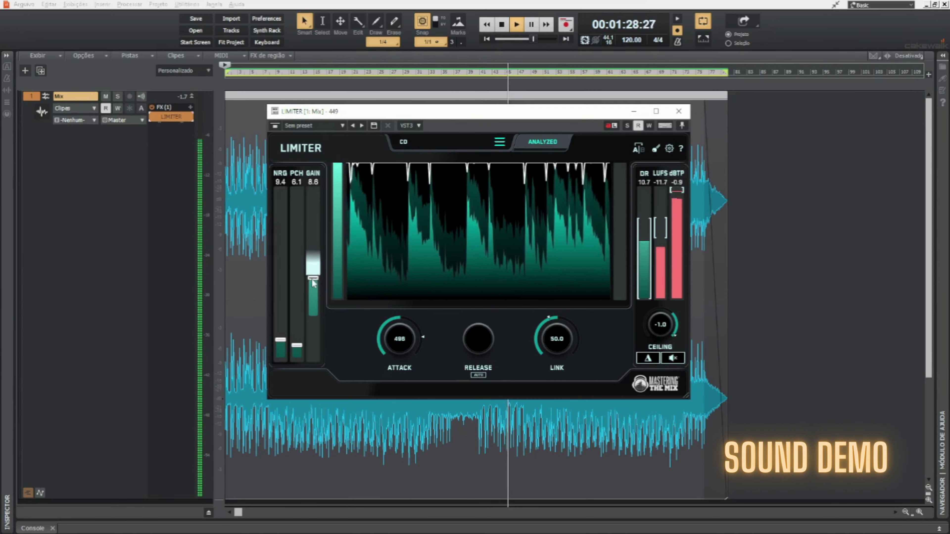
left_click_drag(314, 283, 314, 274)
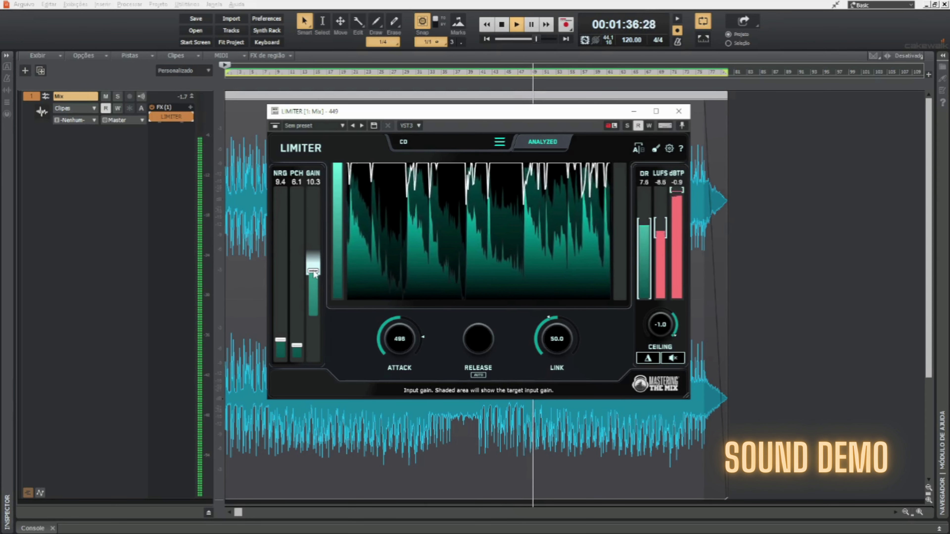
left_click_drag(666, 339, 668, 292)
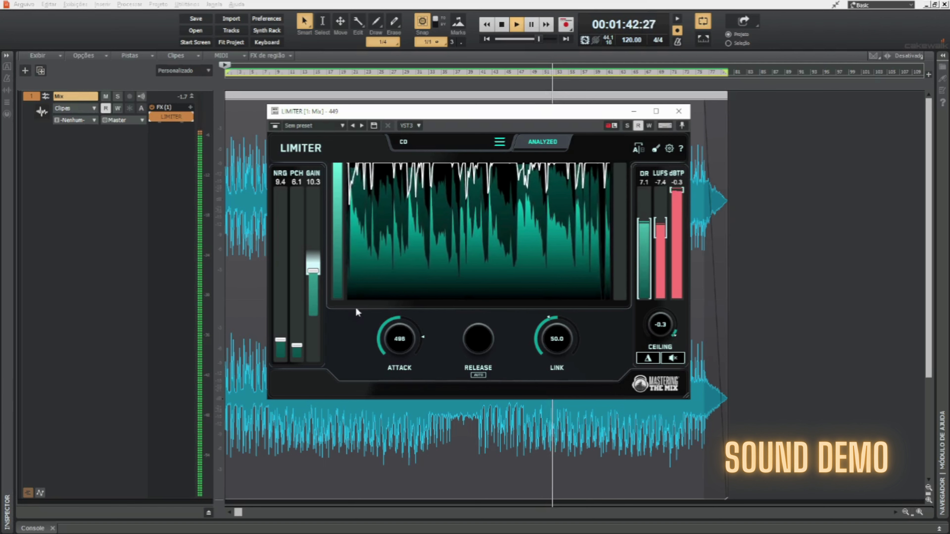
Set the limiter's gain to 8.9, the NRG slider to 3.2 and the PCH slider to 5.6
left_click_drag(318, 275, 316, 277)
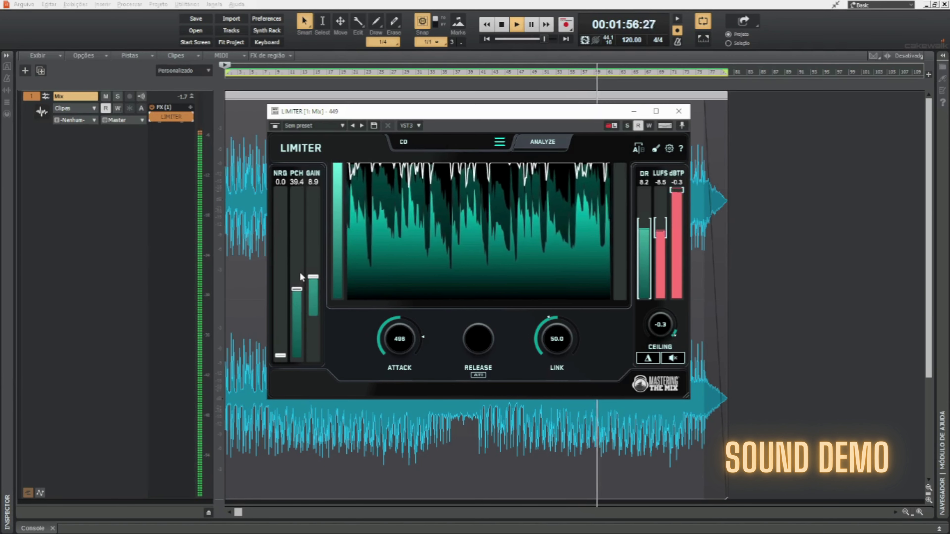
left_click_drag(298, 289, 298, 334)
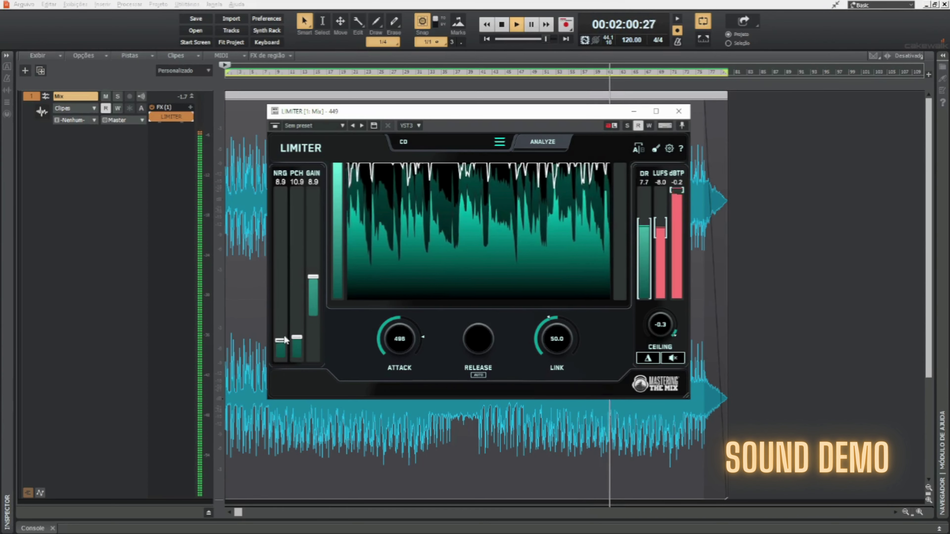
left_click_drag(287, 293, 286, 320)
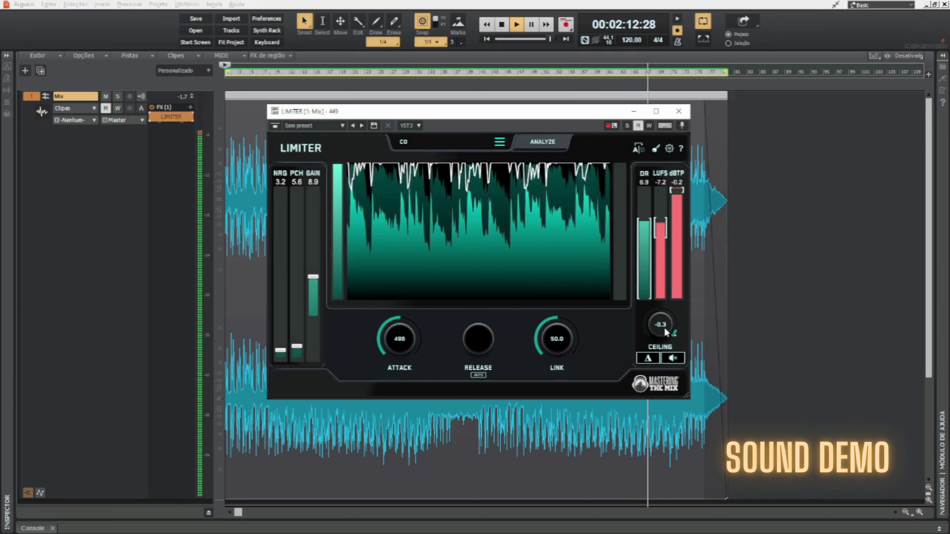
Set the ceiling to -0.2 and the gain to 7.7, comparing the result with the limiter disabled and re-enabled
left_click_drag(663, 327, 665, 324)
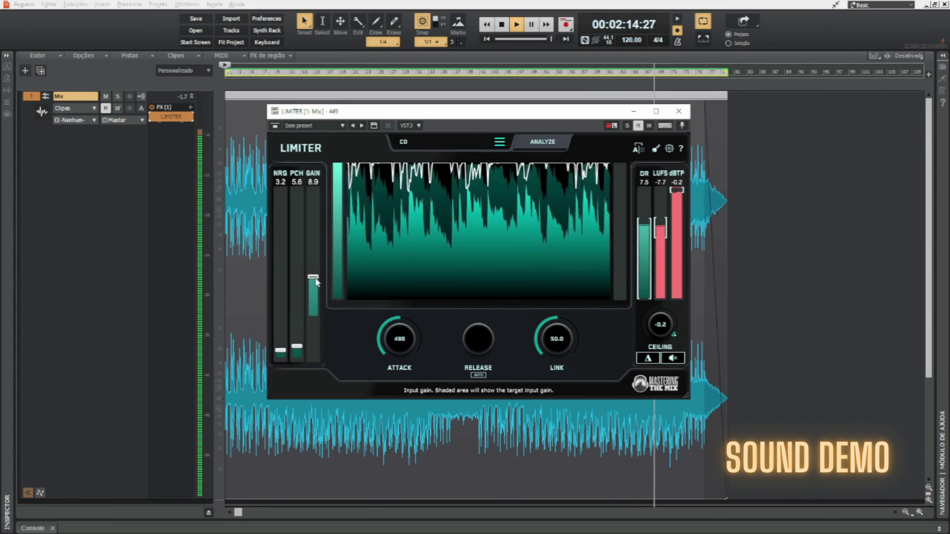
left_click_drag(315, 283, 315, 285)
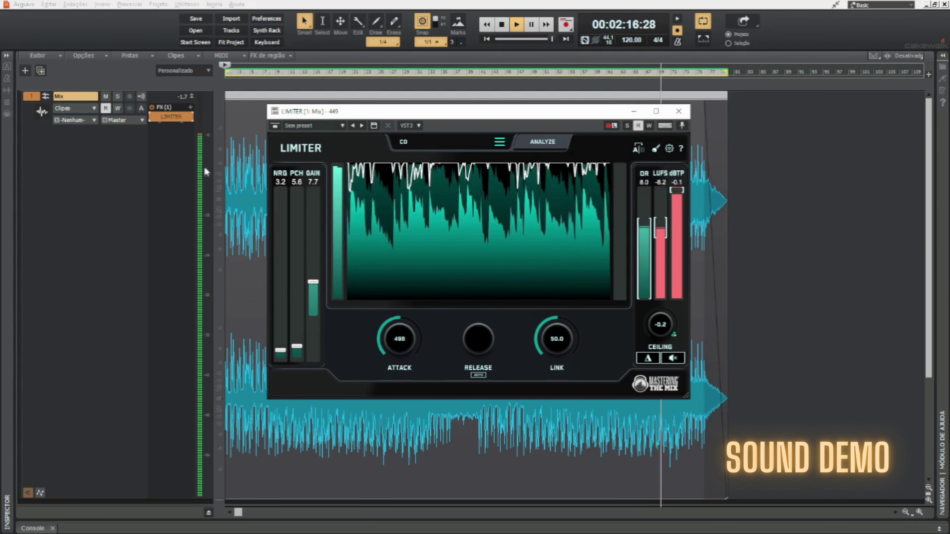
left_click(153, 117)
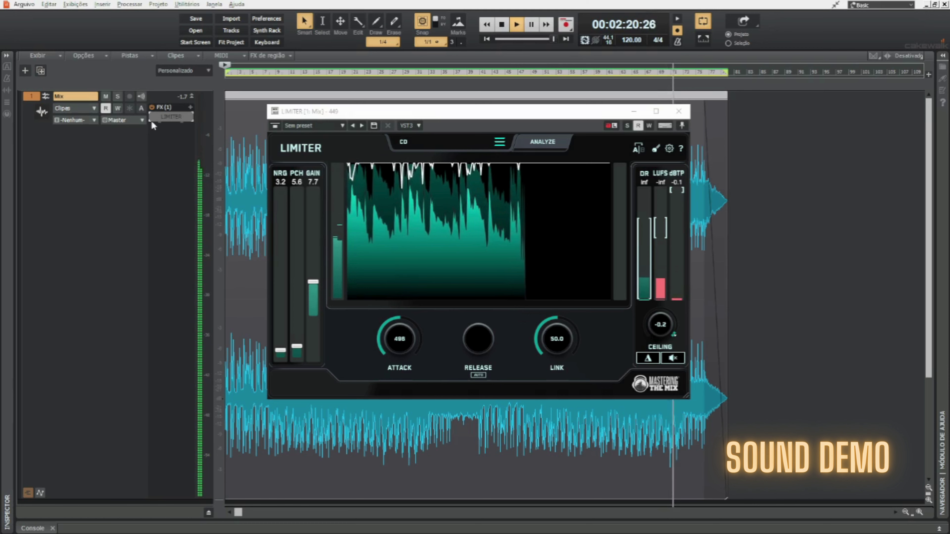
left_click(151, 119)
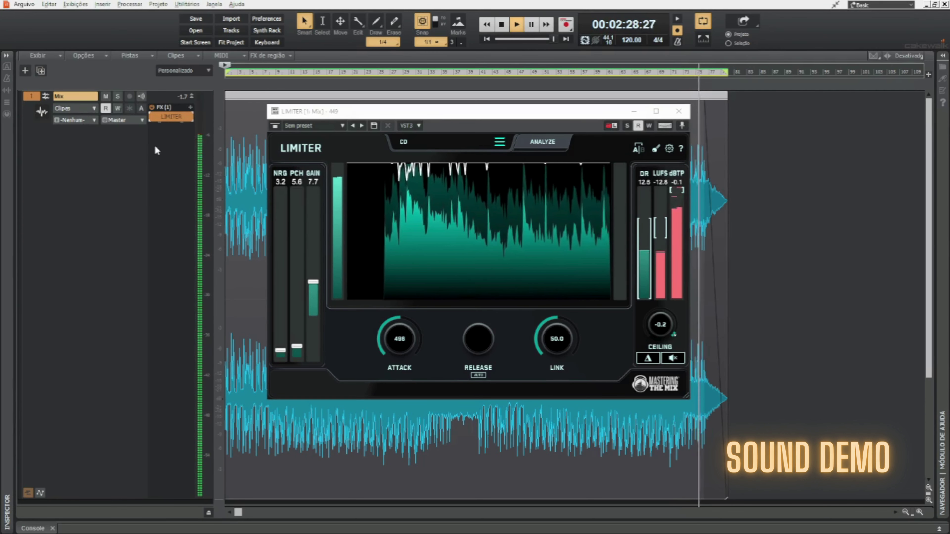
Change the limiter's mastering target from CD to Spotify and analyze the mix against it
mouse_move(567, 232)
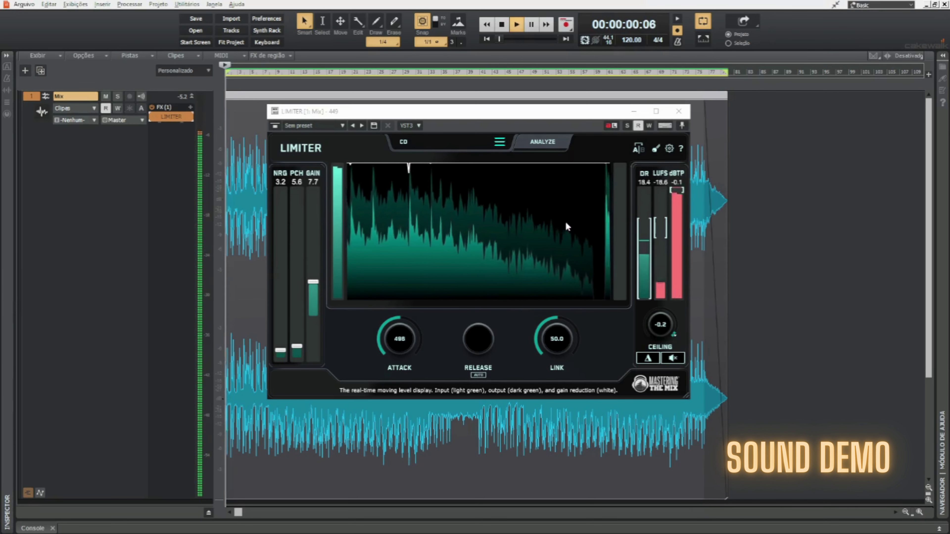
left_click(500, 141)
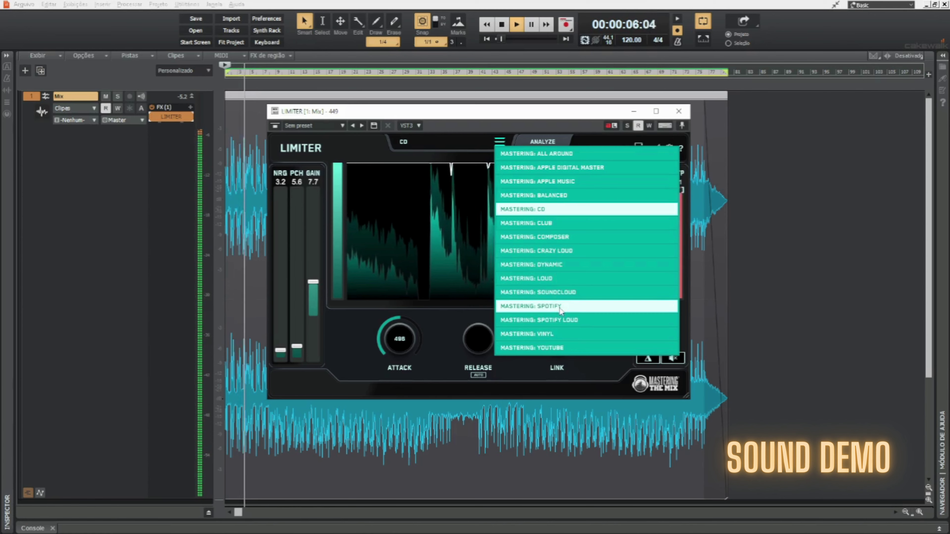
left_click(560, 306)
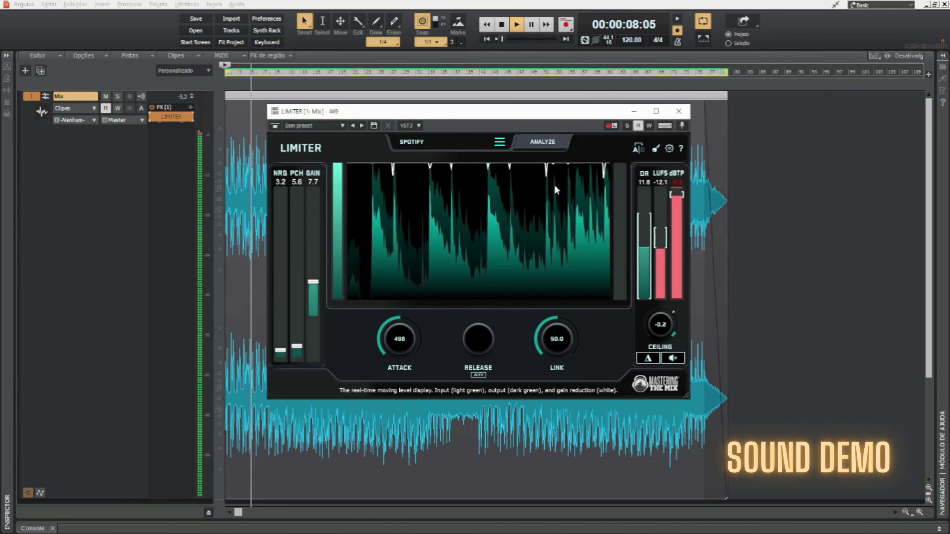
left_click(537, 144)
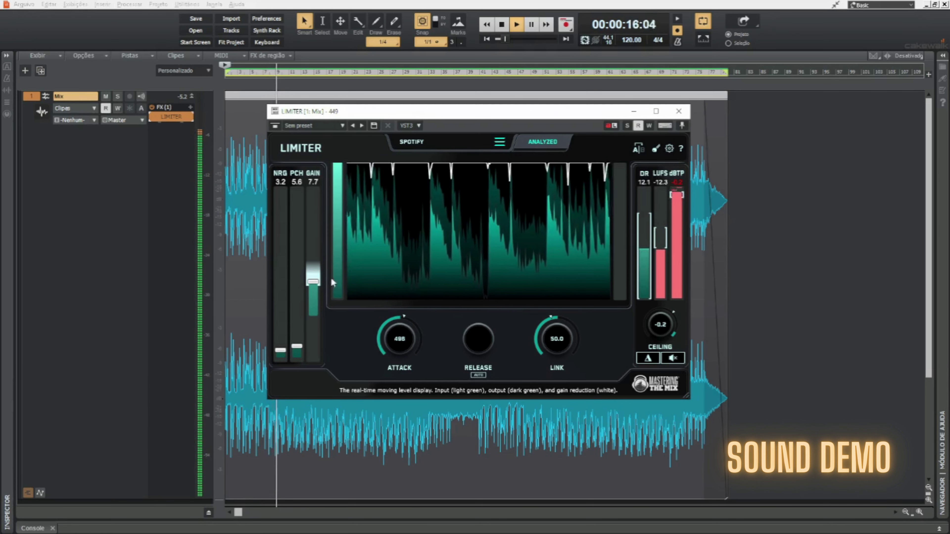
Set the limiter's input gain to 7.0 and its ceiling to -1.2
left_click_drag(314, 288, 316, 290)
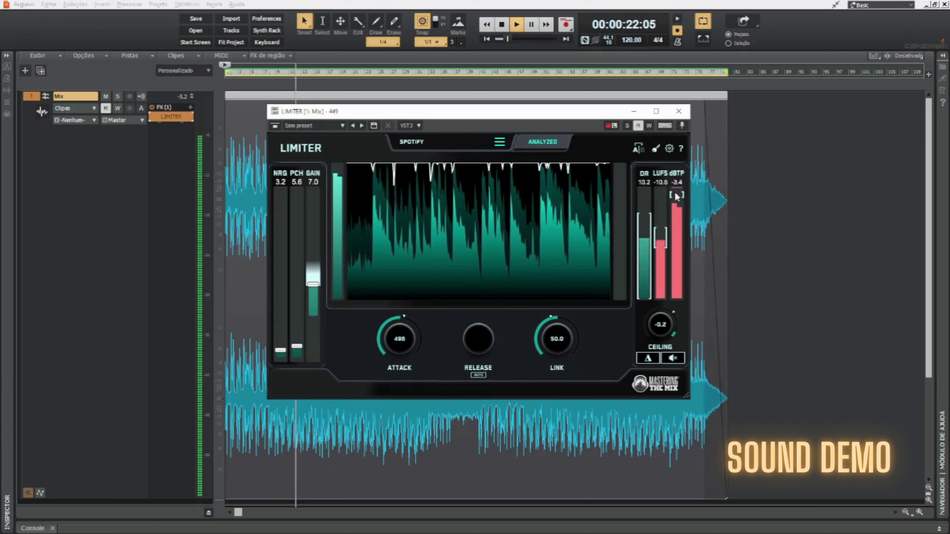
mouse_move(672, 306)
left_click_drag(669, 323, 652, 399)
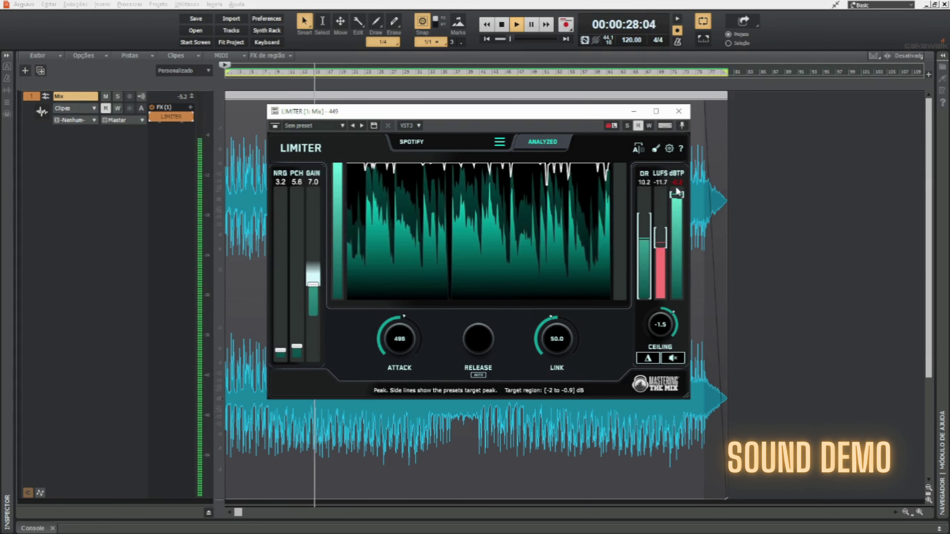
mouse_move(657, 217)
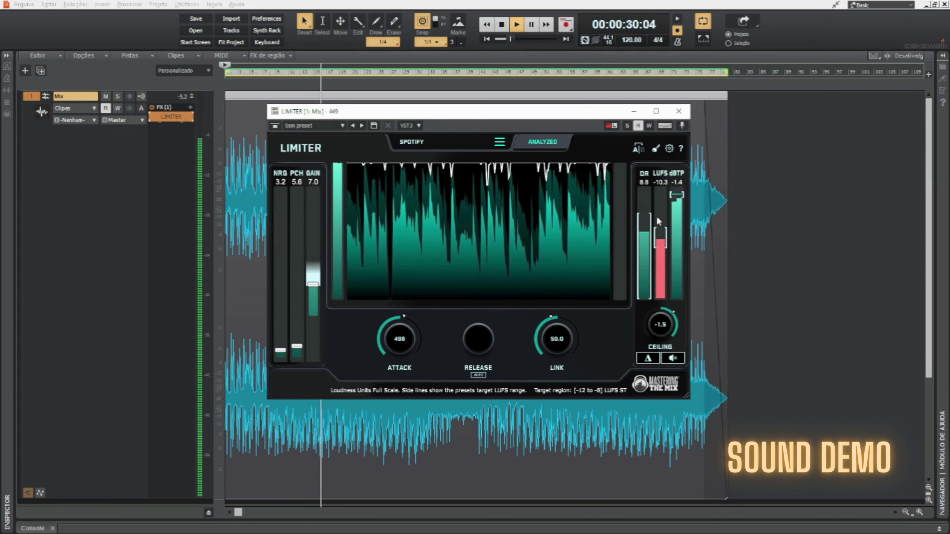
left_click_drag(674, 329, 676, 314)
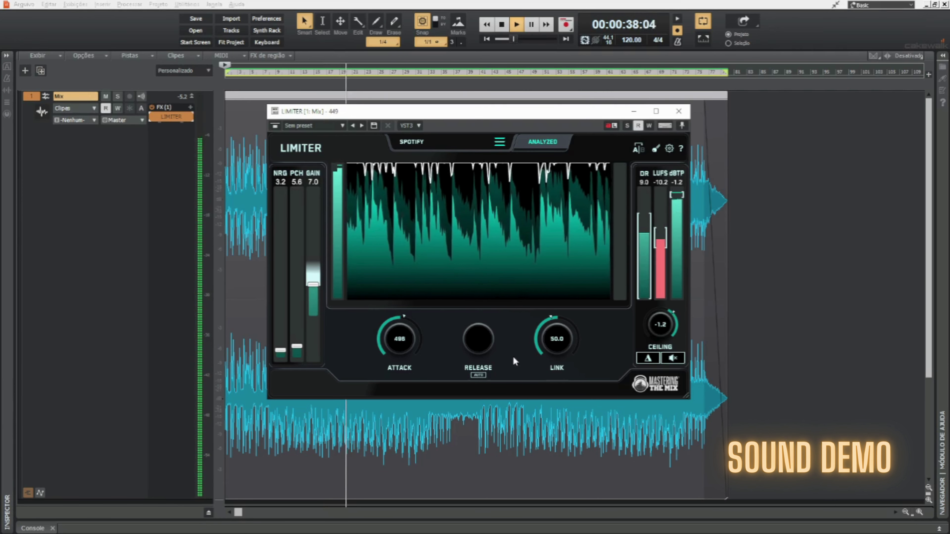
Try a manual release of 8522 ms with the attack at 0 and the input gain at 10.8
left_click(482, 375)
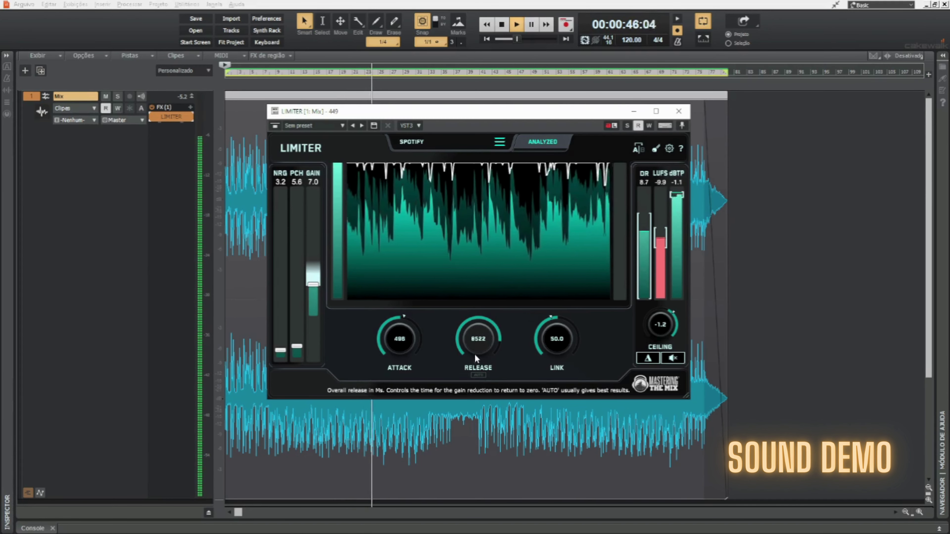
left_click_drag(404, 353, 395, 415)
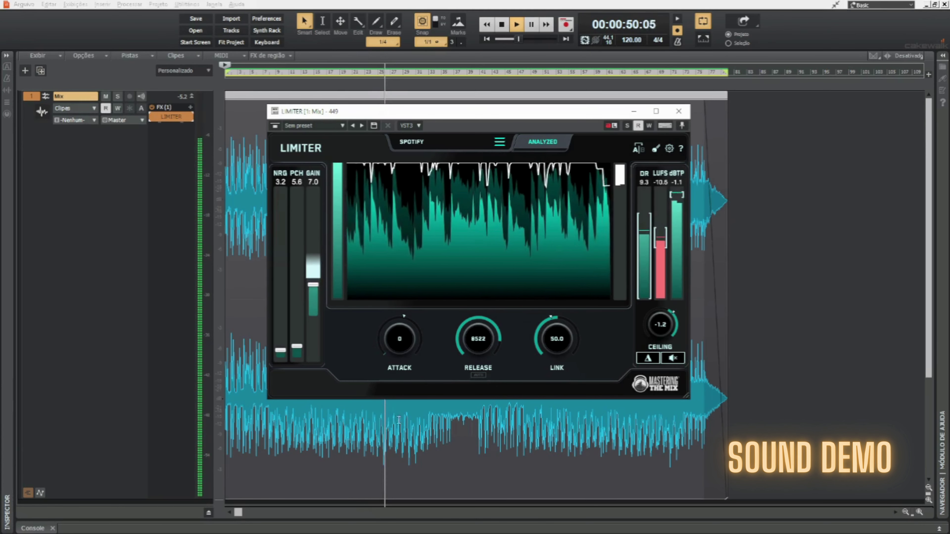
left_click_drag(313, 284, 318, 272)
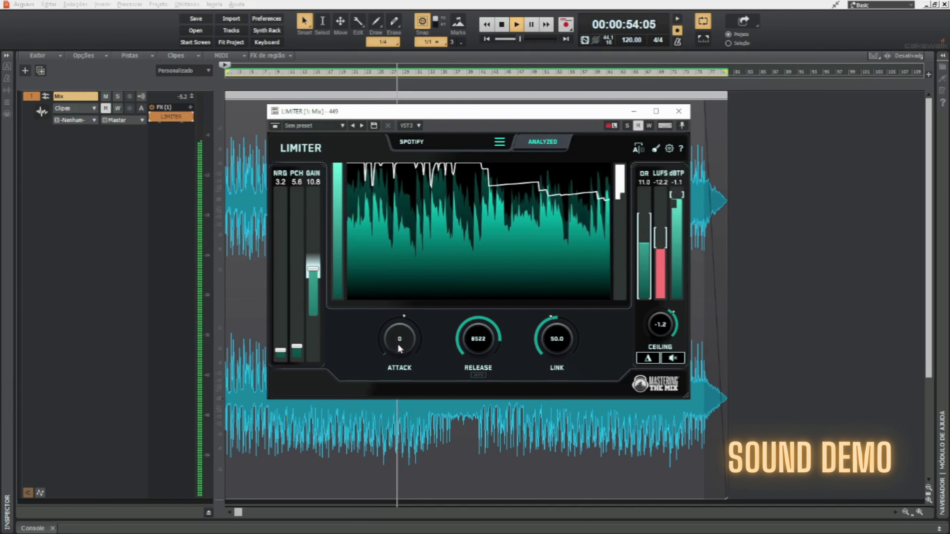
Set the gain to 8.8 and the attack to 214, with the release switched back to automatic
left_click_drag(397, 343, 398, 325)
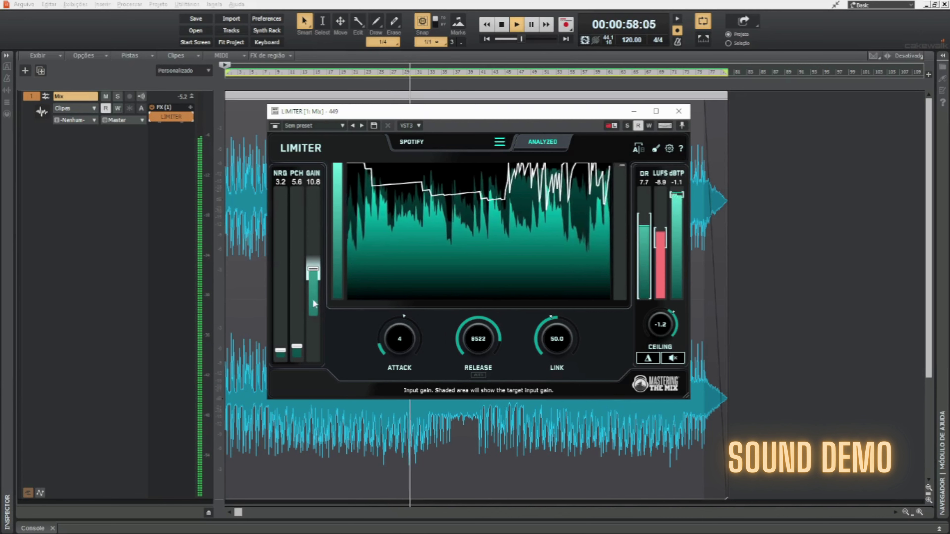
left_click_drag(314, 271, 314, 277)
left_click_drag(478, 338, 479, 376)
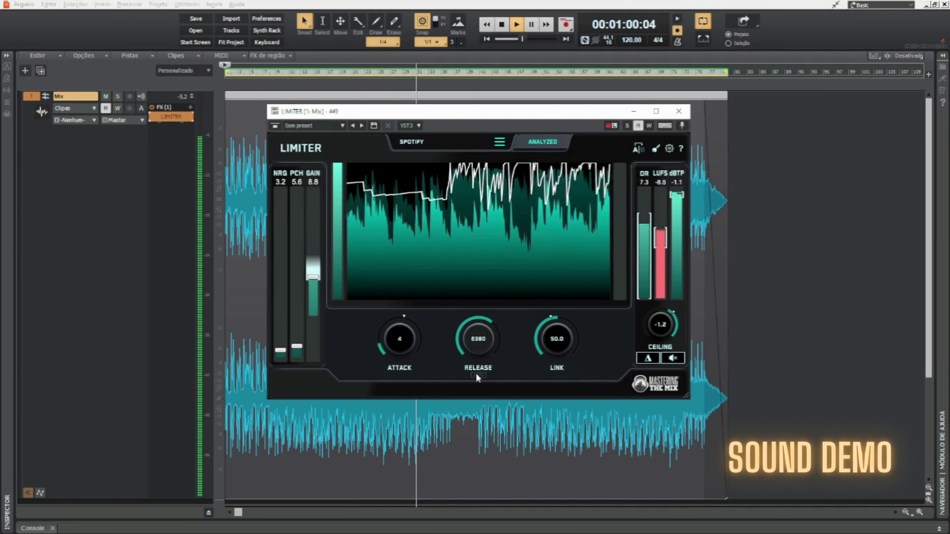
left_click(479, 375)
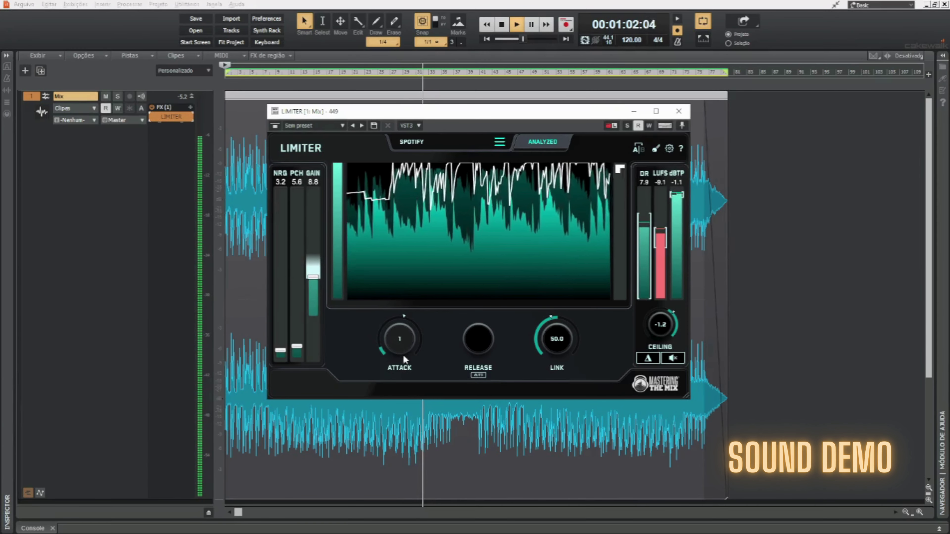
left_click_drag(404, 355, 414, 284)
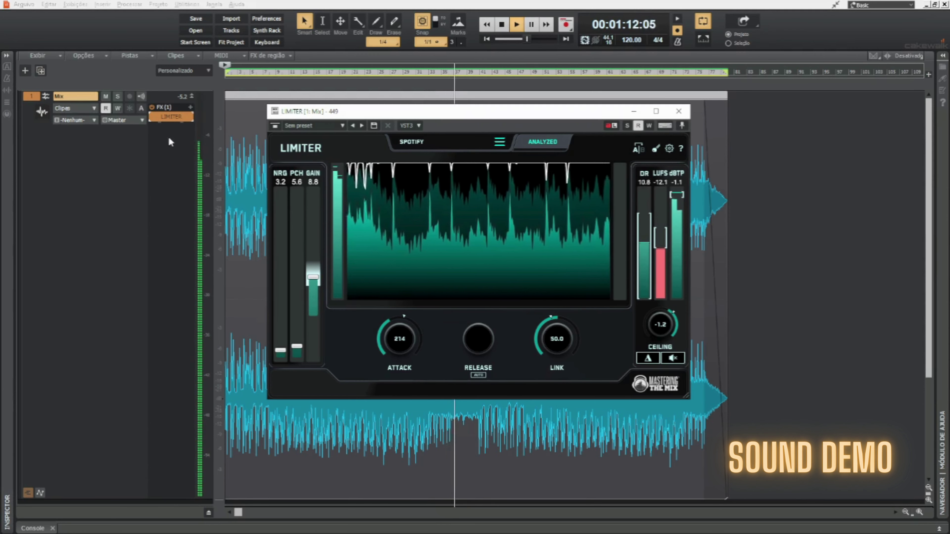
Compare the mix with the limiter disabled and re-enabled, and lower the input gain to 7.4
left_click(152, 117)
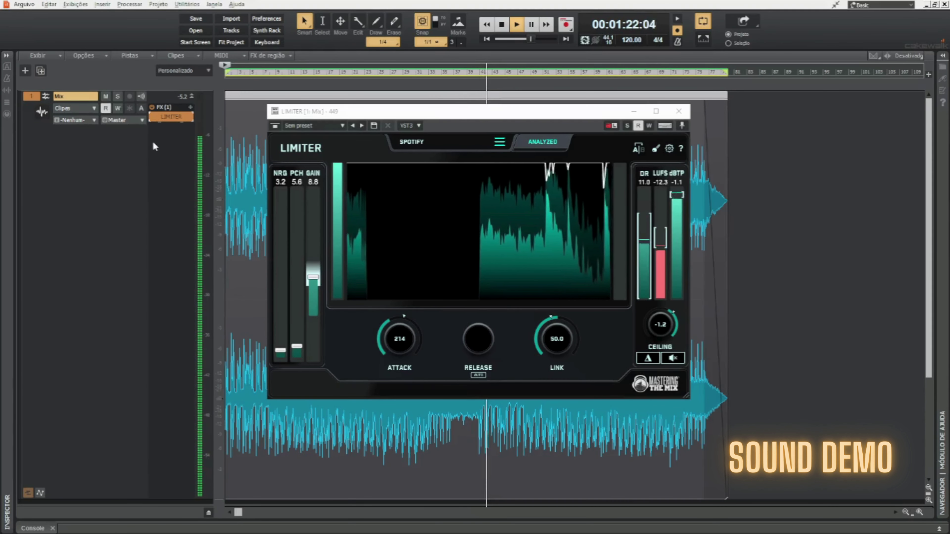
left_click(152, 119)
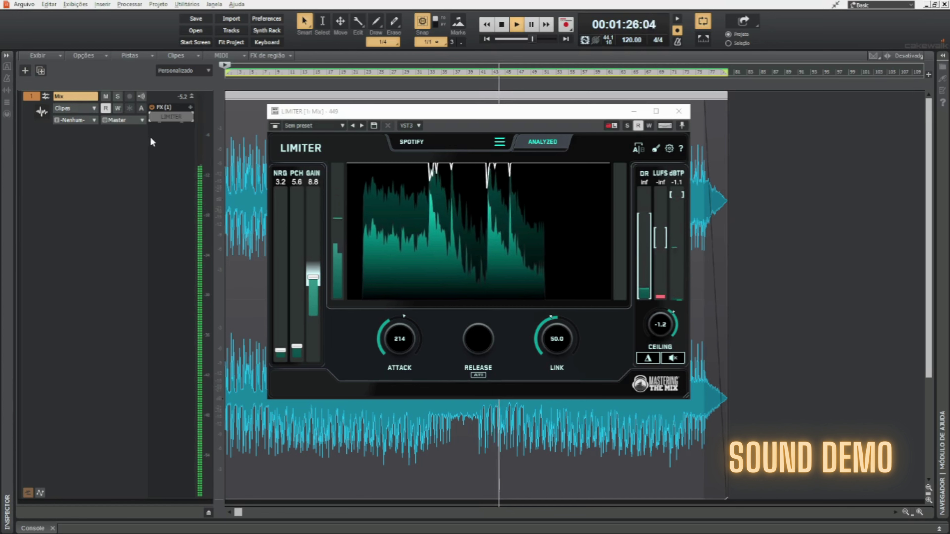
left_click(151, 117)
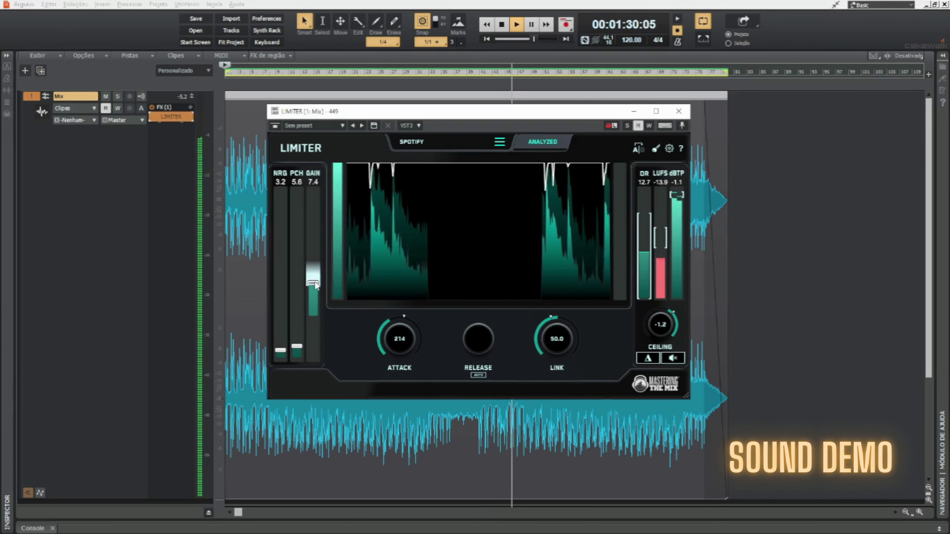
Set the attack to 145 and the ceiling to -2.3, switching the limiter off and on to compare the sound
left_click_drag(403, 340, 403, 347)
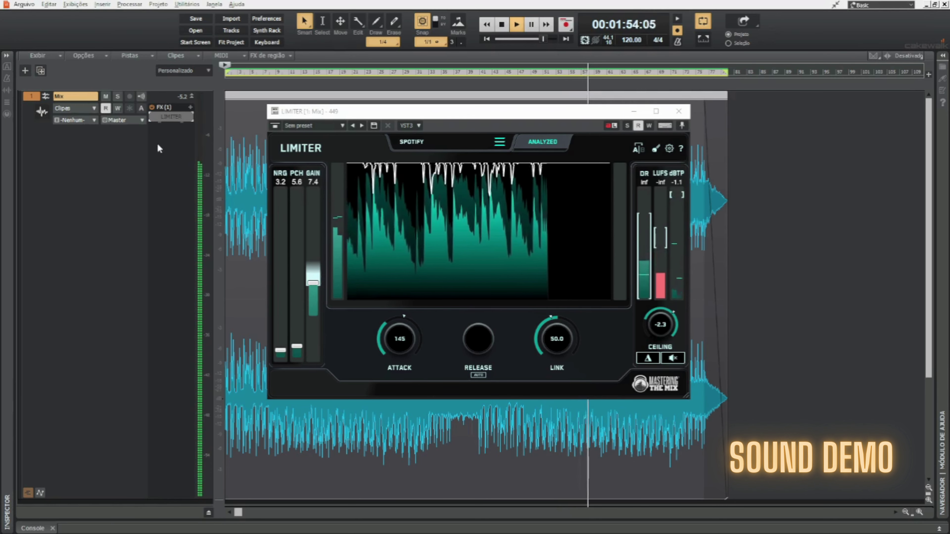
left_click(151, 117)
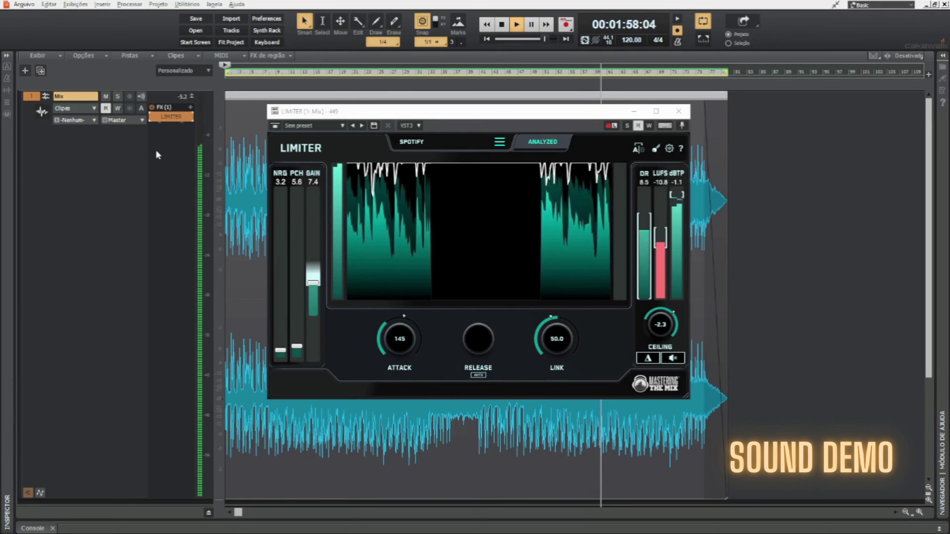
left_click(151, 120)
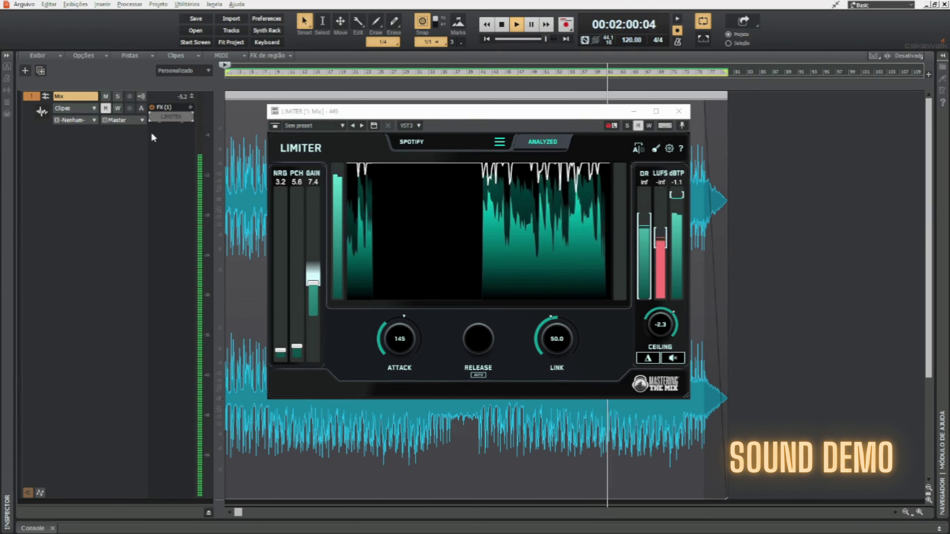
left_click(152, 120)
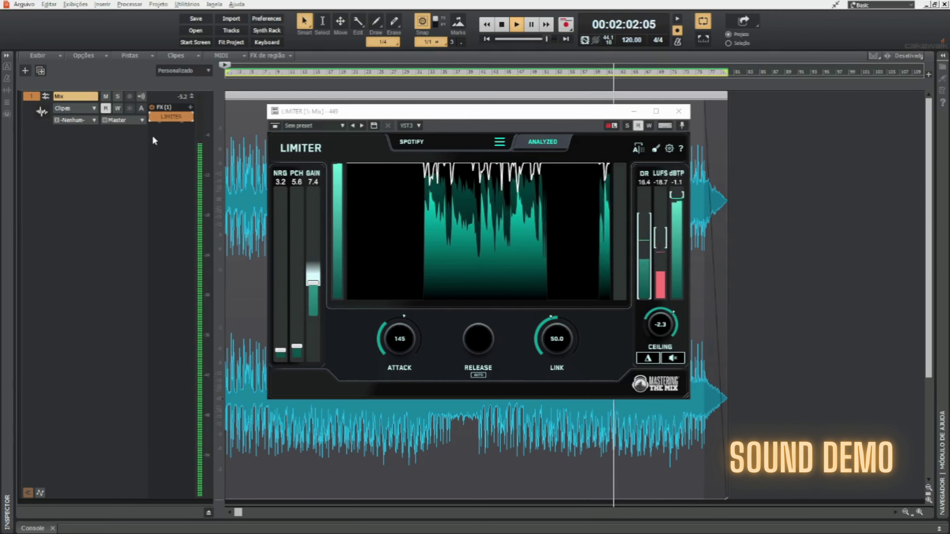
Raise the ceiling to -1.1, reset the peak meter reading and set the attack to 488
left_click_drag(660, 317, 683, 250)
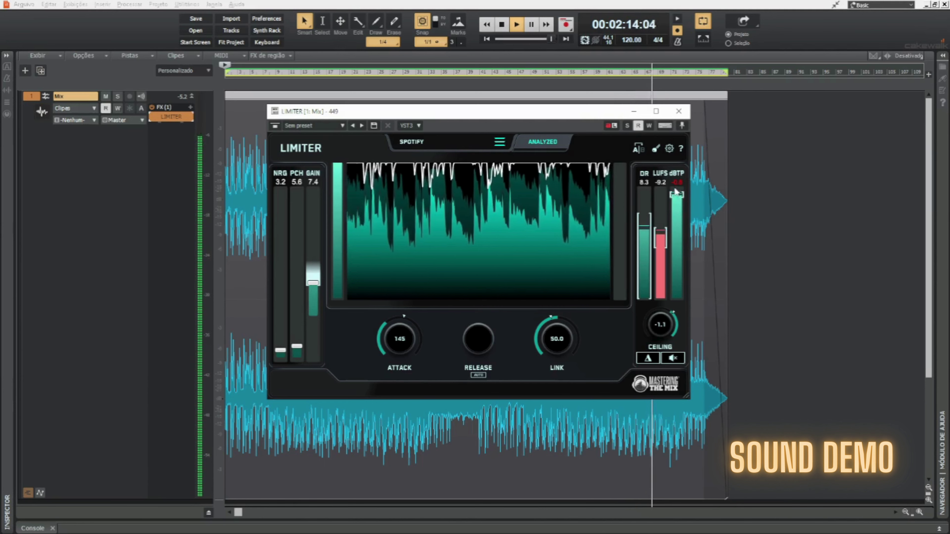
left_click(678, 198)
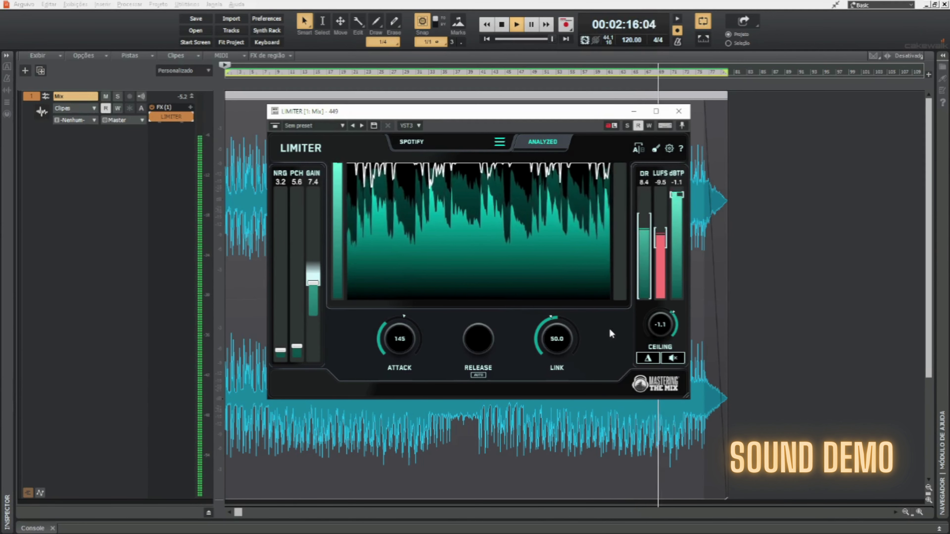
left_click_drag(401, 341, 404, 321)
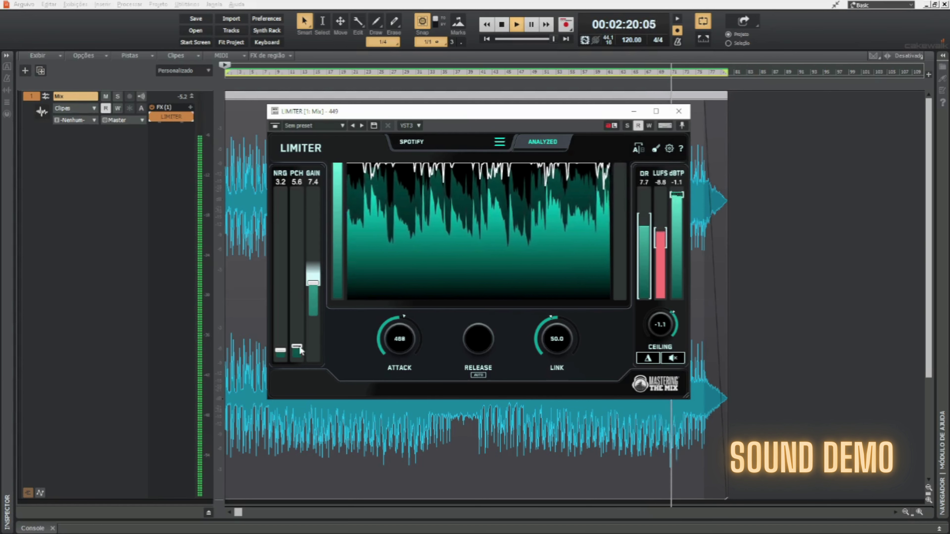
Set NRG and PCH to 0.0, switching the limiter off and on to compare the sound
mouse_move(298, 346)
left_mouse_down()
mouse_move(299, 372)
mouse_move(283, 355)
left_mouse_up()
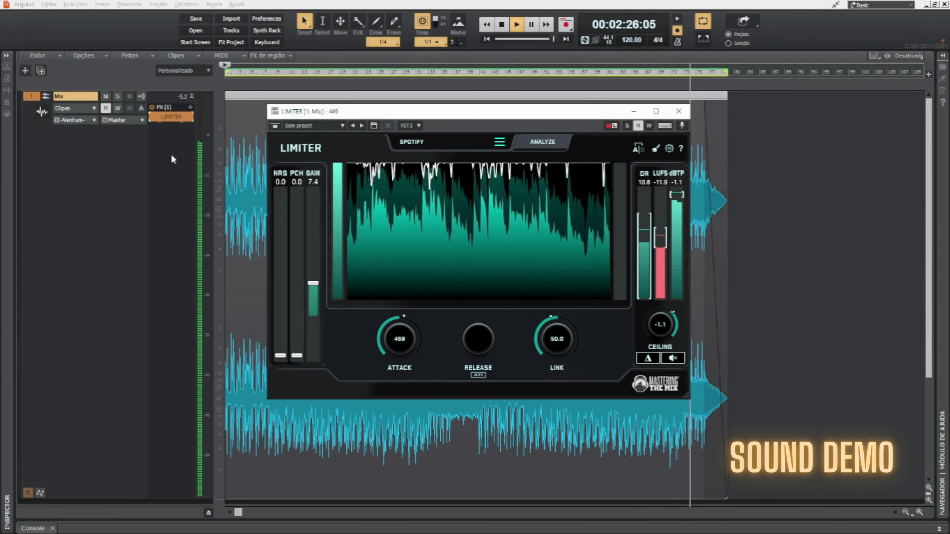
left_click(154, 117)
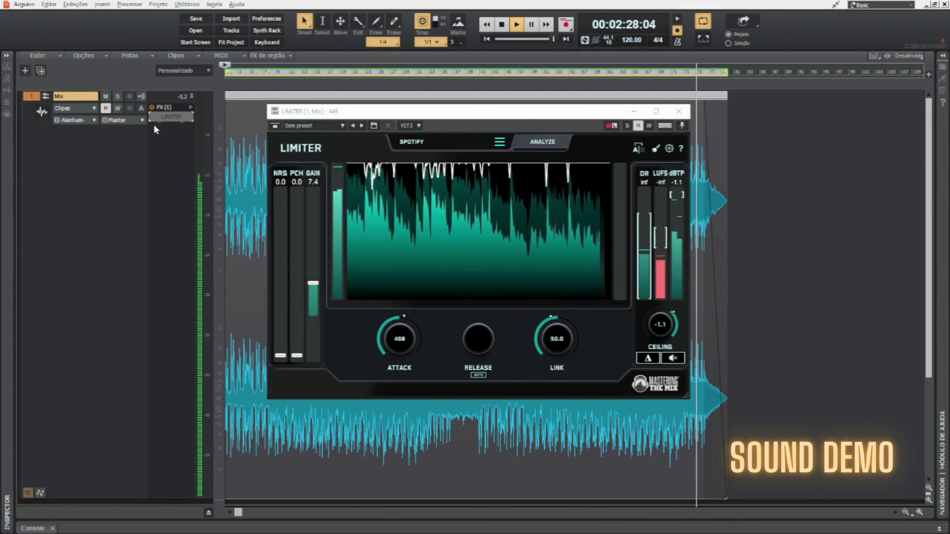
left_click(154, 117)
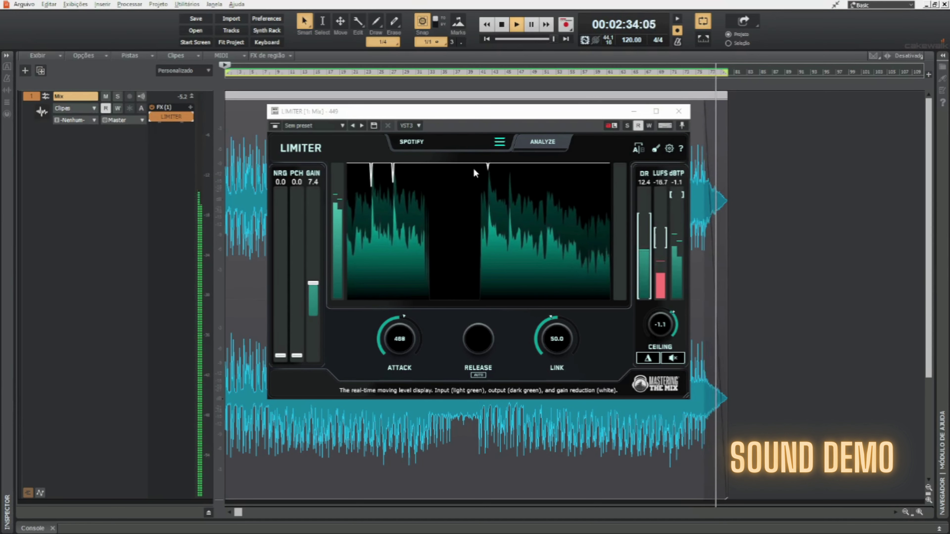
Load the Mastering: Balanced target, analyze the mix and set the input gain to 8.1
left_click(499, 141)
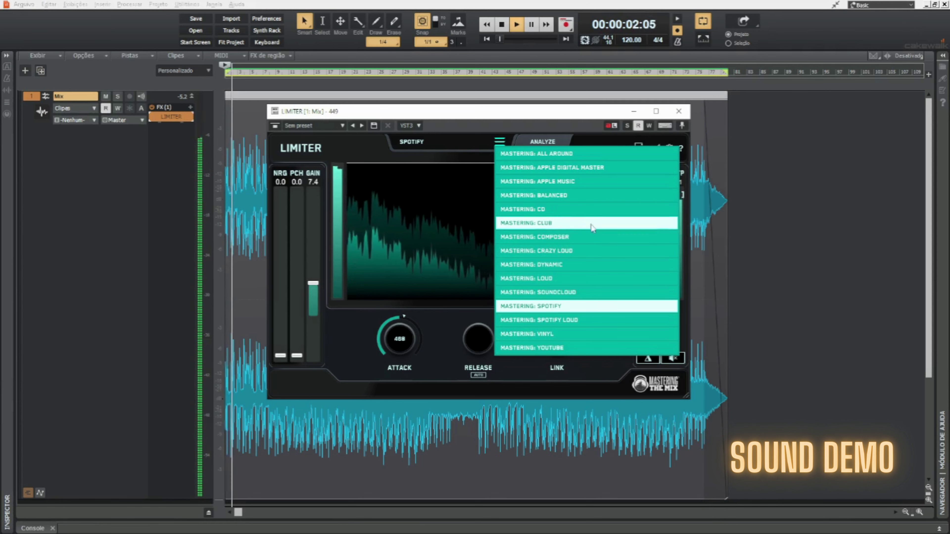
left_click(546, 197)
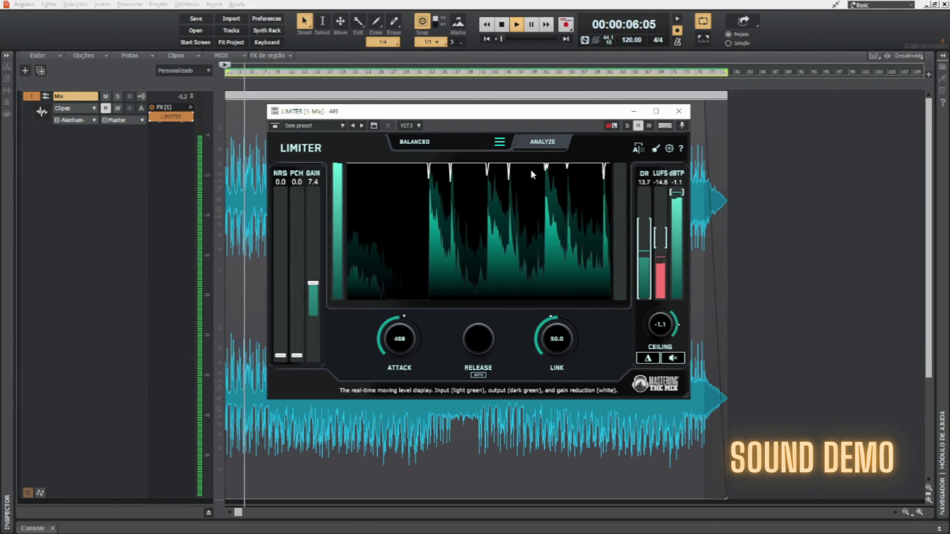
left_click(539, 147)
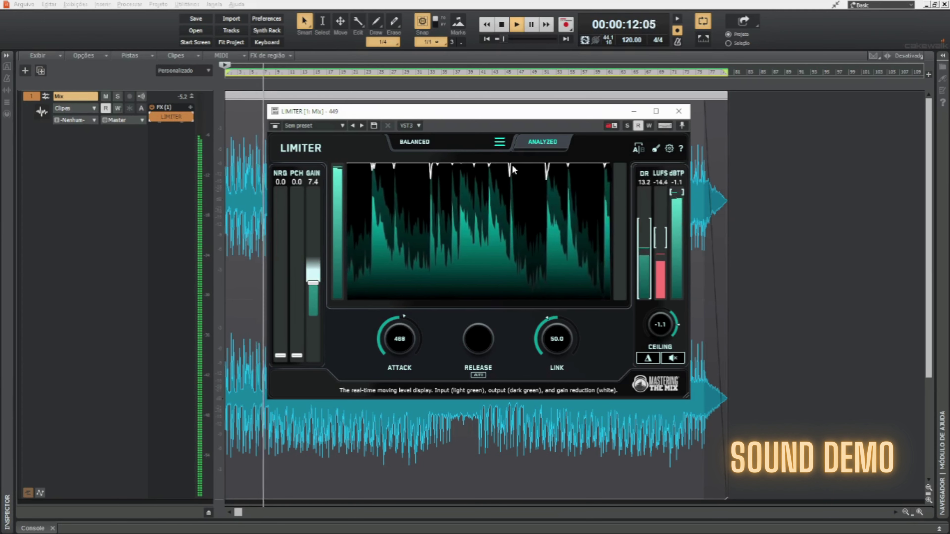
left_click_drag(313, 283, 311, 281)
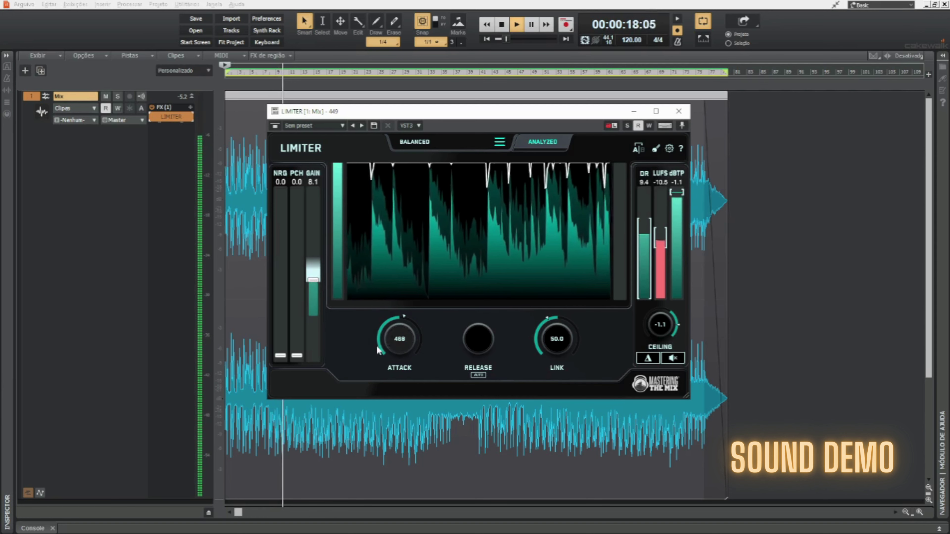
Set the ceiling to -2.0 while monitoring only the limiting difference, and compare the full mix with the limiter off and on
left_click(647, 358)
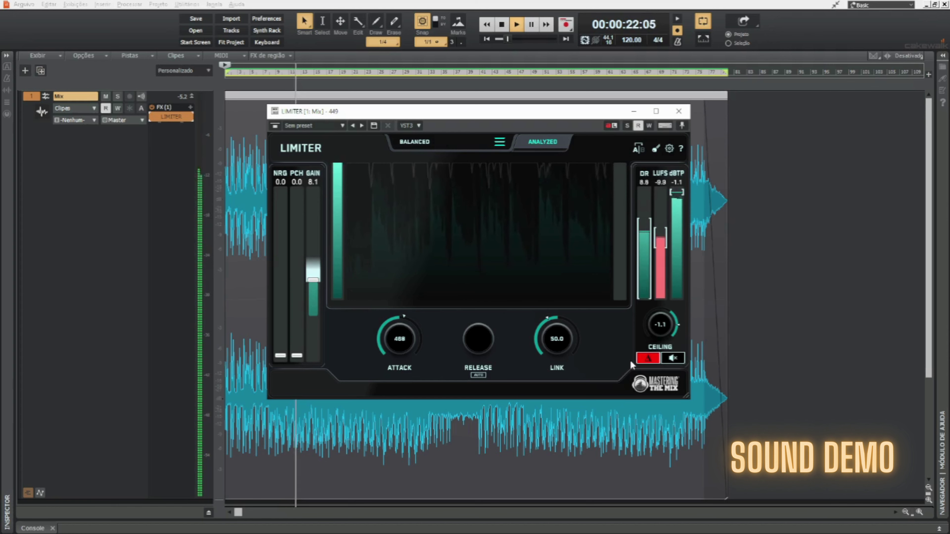
left_click_drag(661, 325, 660, 333)
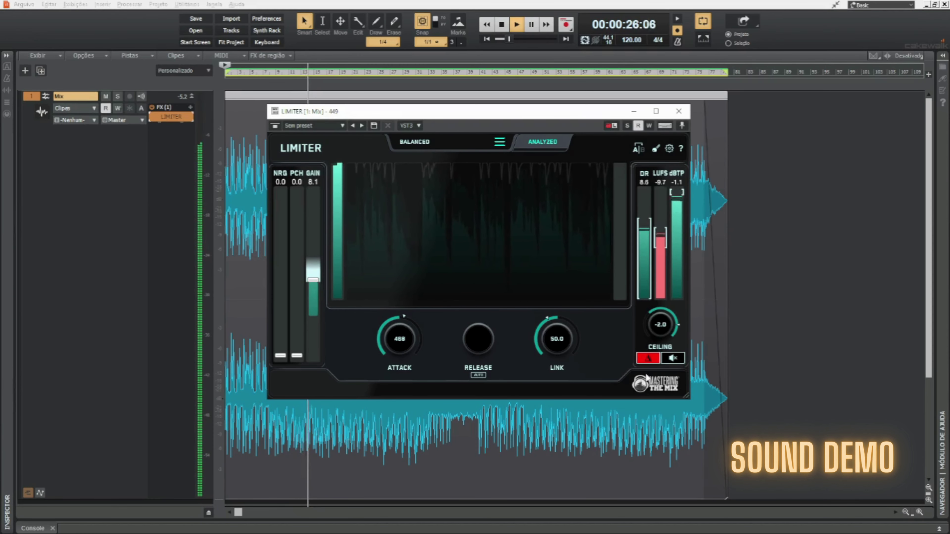
left_click(648, 359)
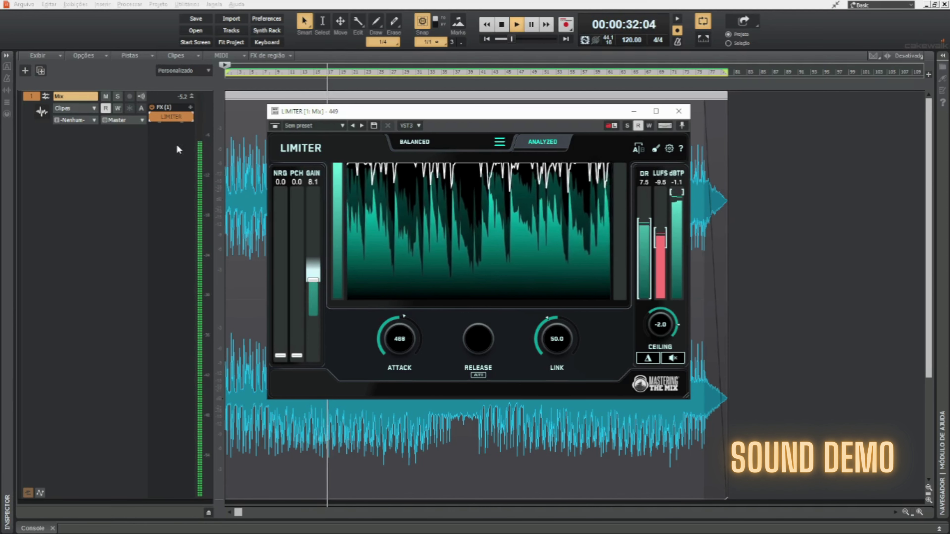
left_click(154, 116)
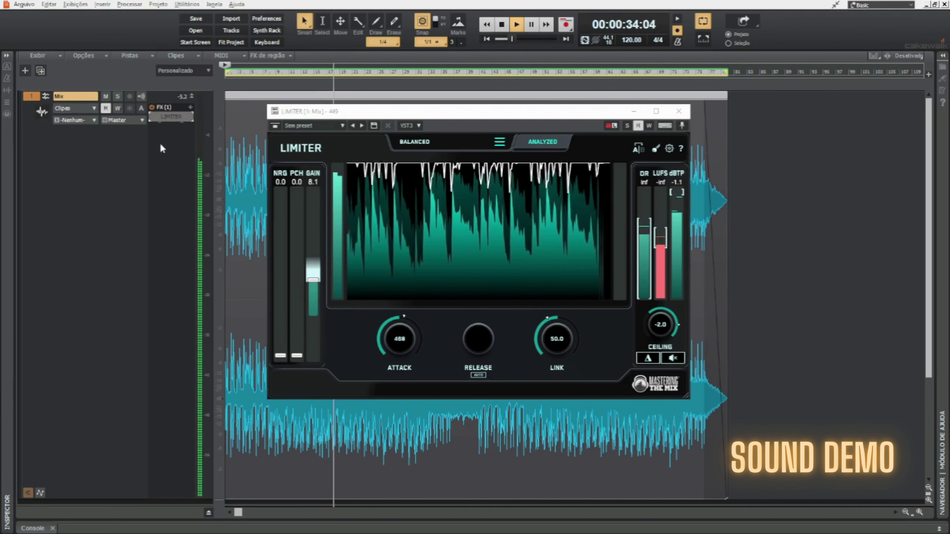
left_click(152, 117)
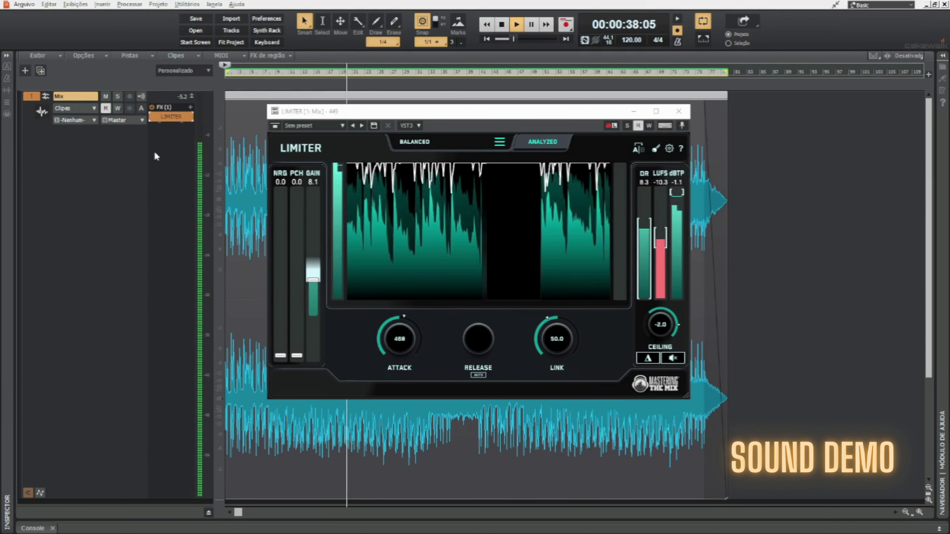
Set the attack to 535 and the link to 100.0, switching the limiter off and on to compare the sound
left_click_drag(403, 348, 404, 339)
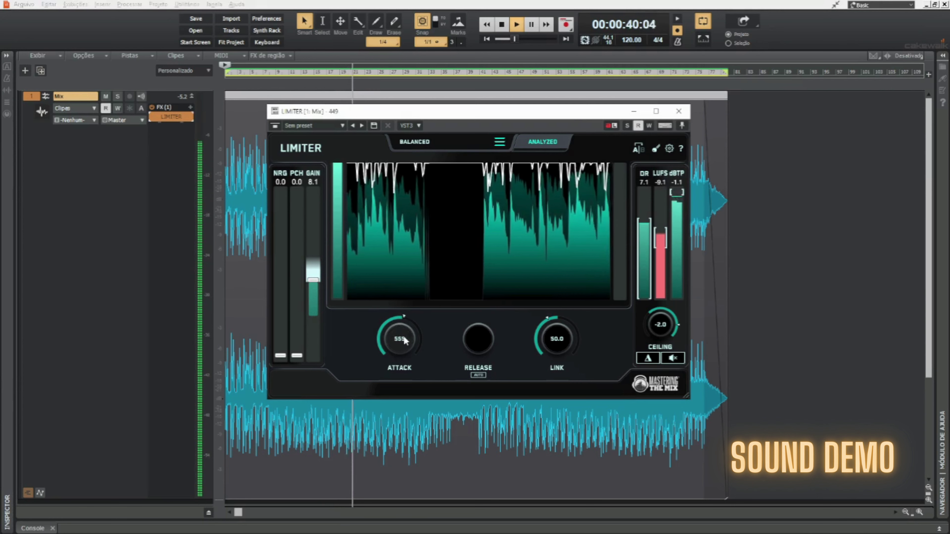
scroll(404, 340, "down", 2)
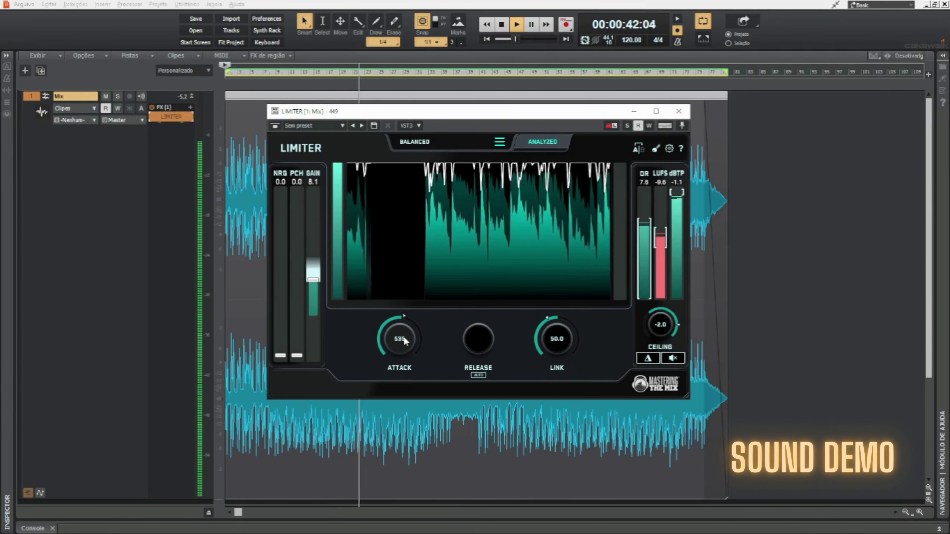
left_click_drag(555, 337, 552, 252)
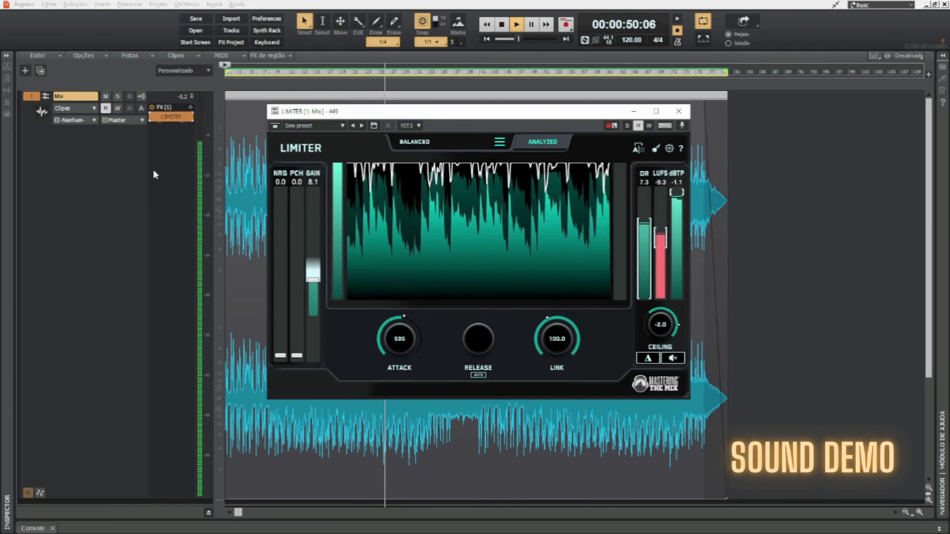
left_click(154, 117)
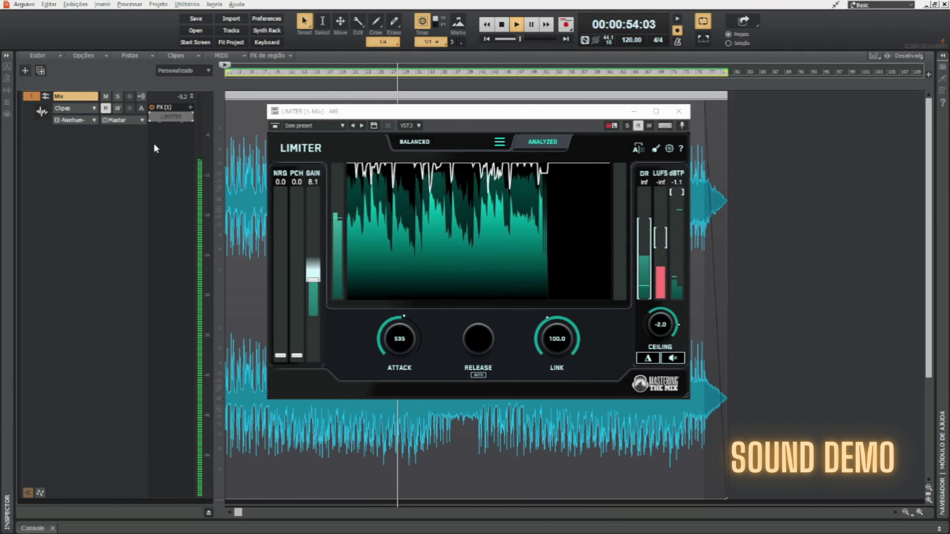
left_click(152, 118)
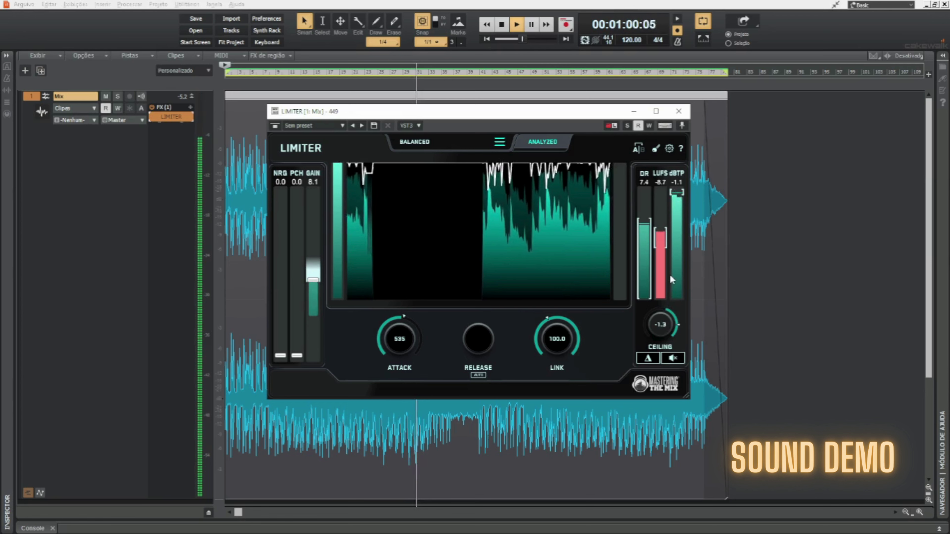
Set the ceiling to -1.1 and the link to 50.0, comparing the processed mix with the plug-in's level-matched bypass
left_click_drag(561, 342, 564, 348)
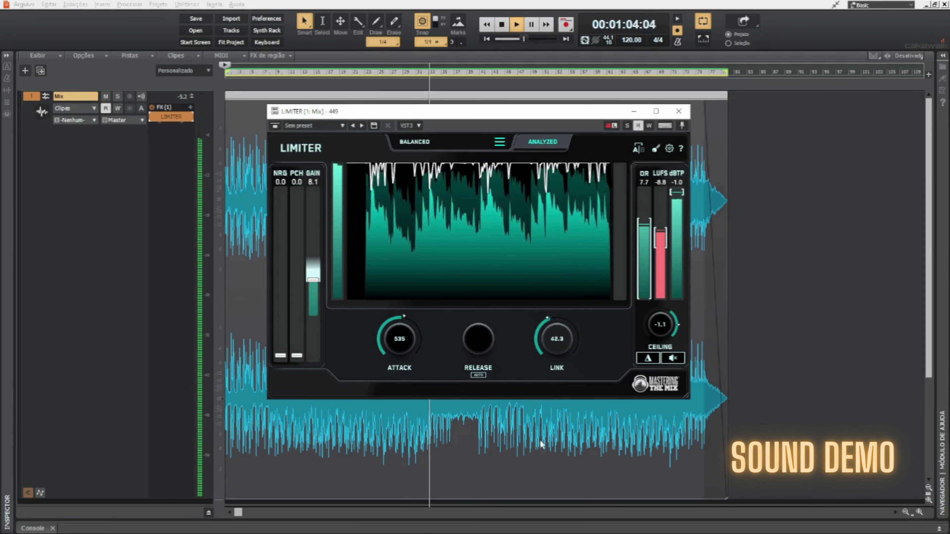
left_click_drag(559, 337, 571, 307)
left_click(671, 359)
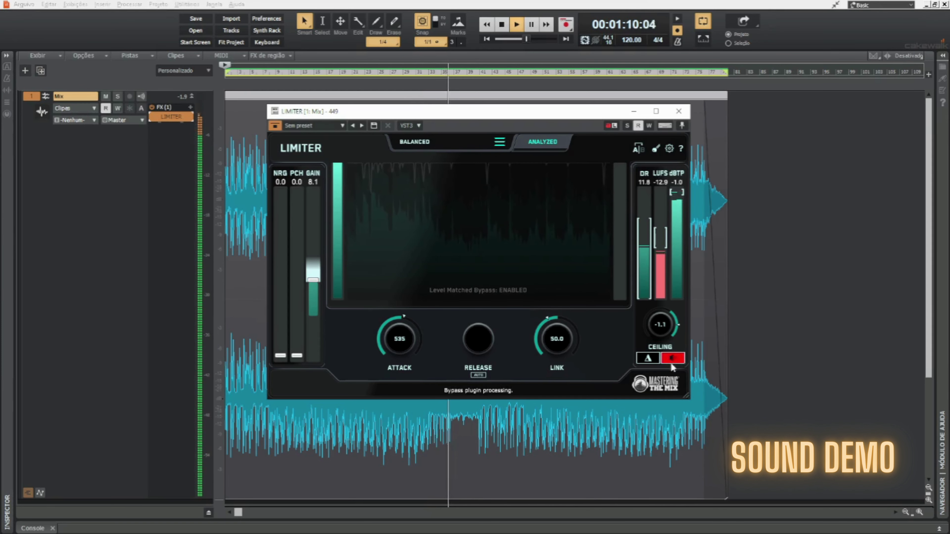
left_click(673, 360)
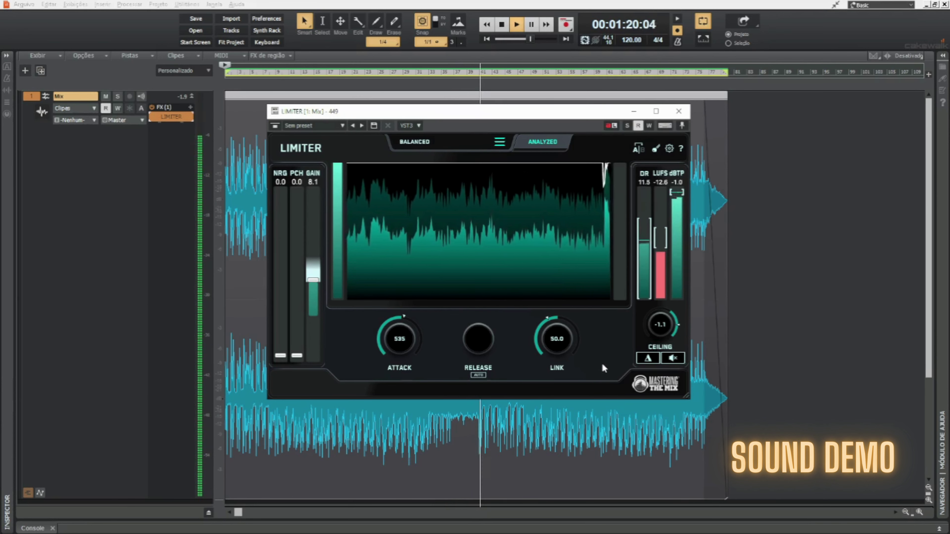
left_click(673, 358)
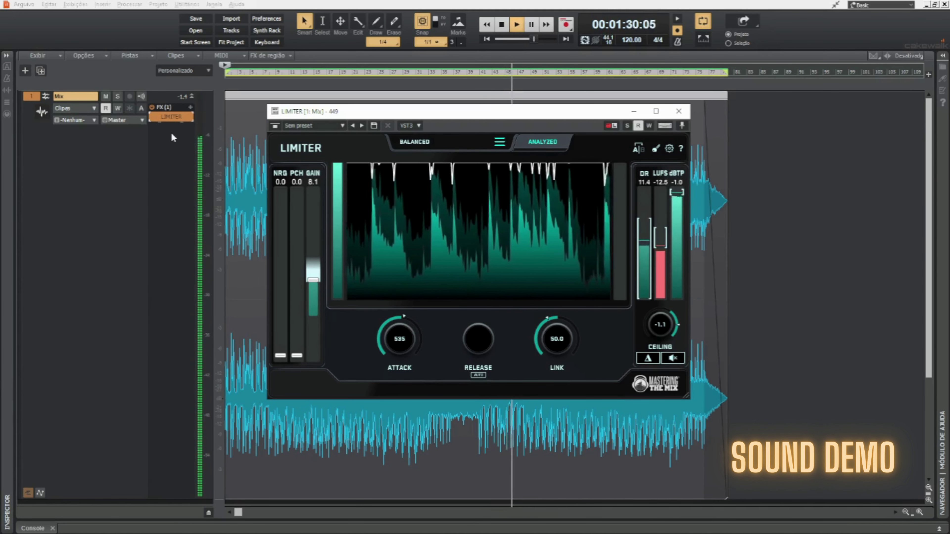
Compare the mix repeatedly with the limiter disabled and re-enabled in the track's FX rack
left_click(152, 116)
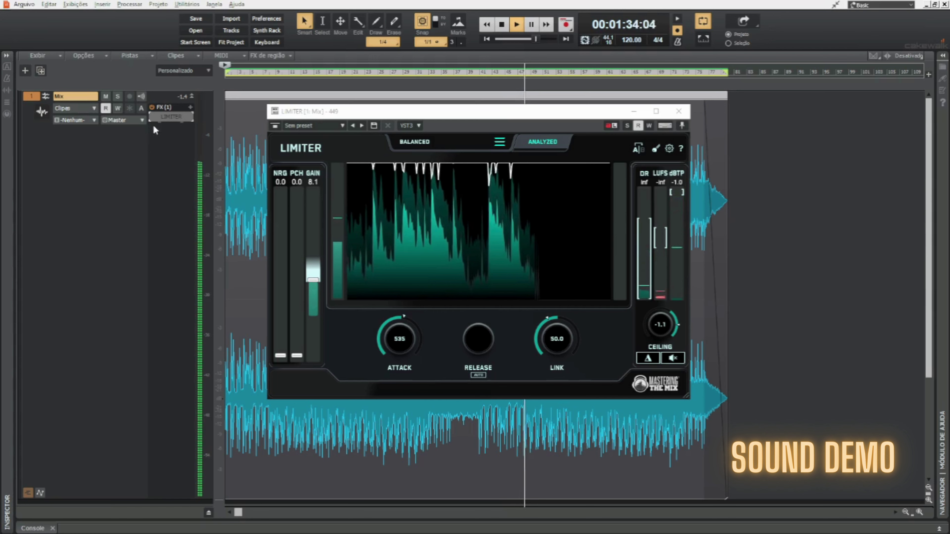
left_click(150, 117)
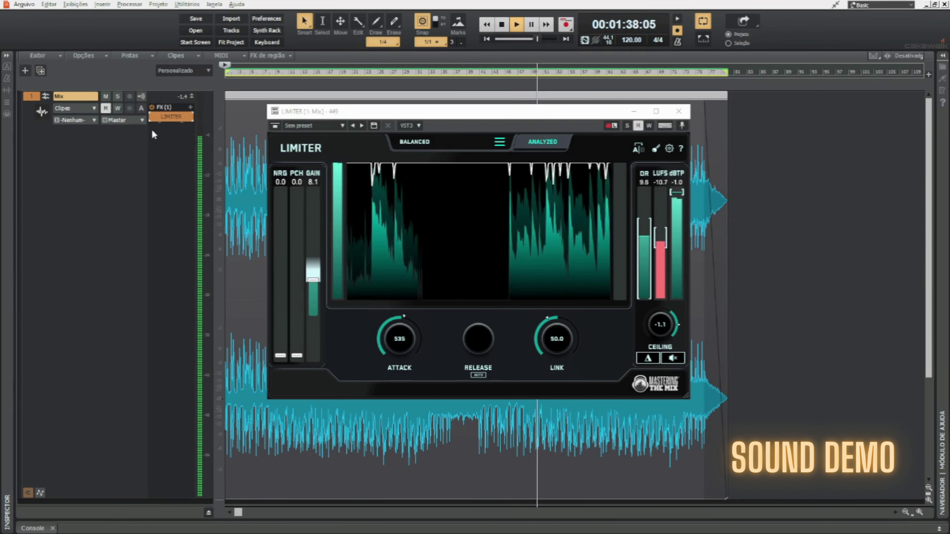
left_click(153, 119)
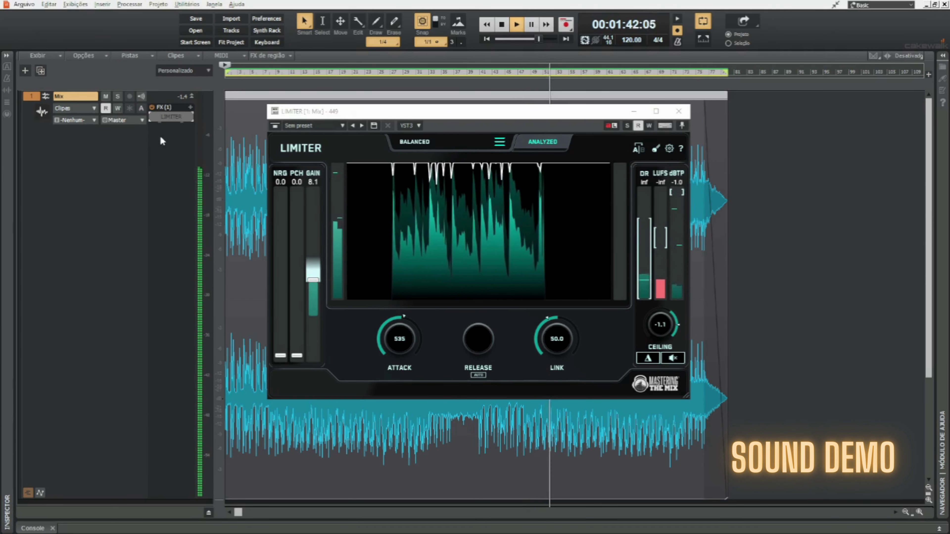
left_click(151, 118)
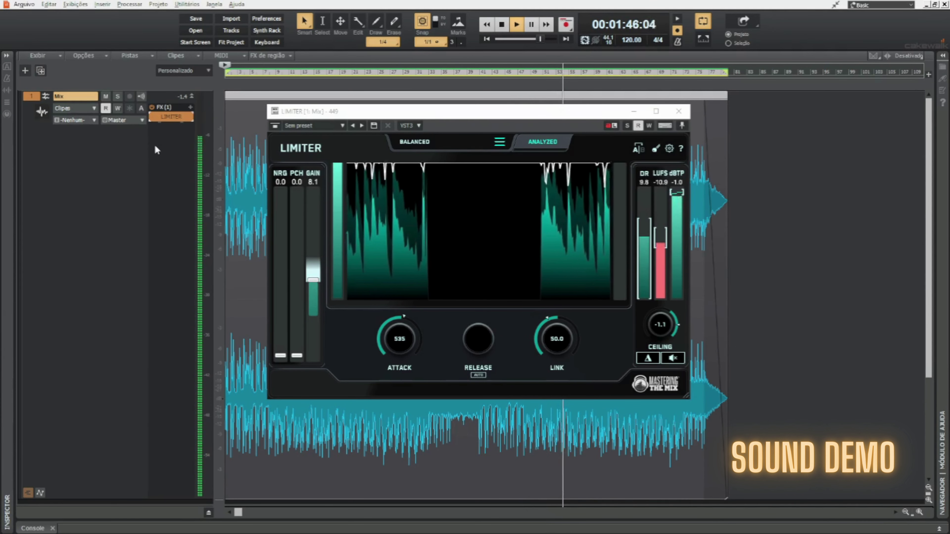
left_click(151, 118)
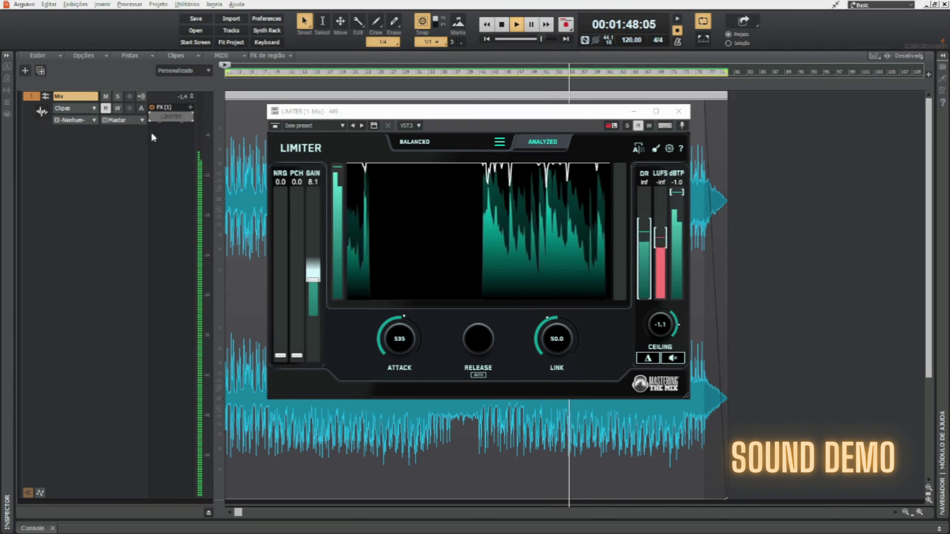
left_click(153, 118)
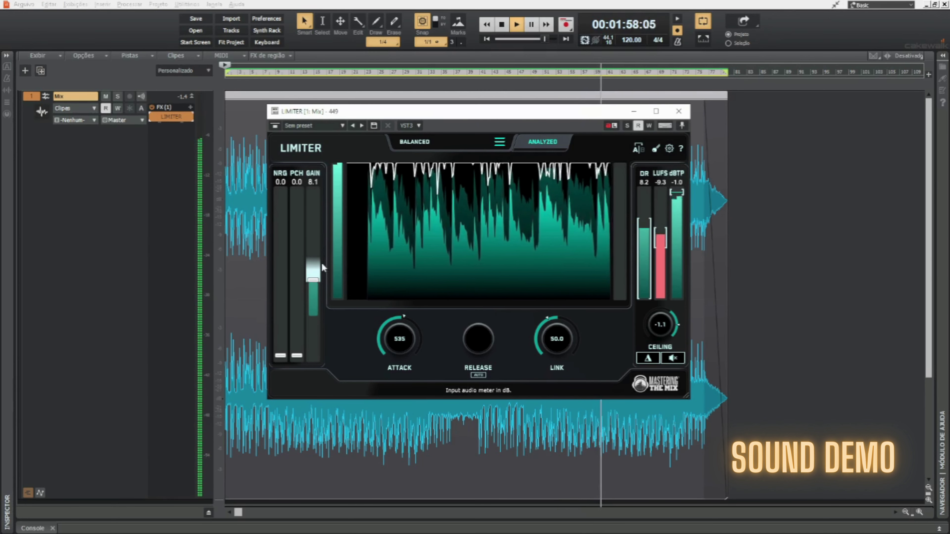
Lower the input gain to 7.6 and compare the mix with the limiter off and on
left_click_drag(313, 280, 313, 282)
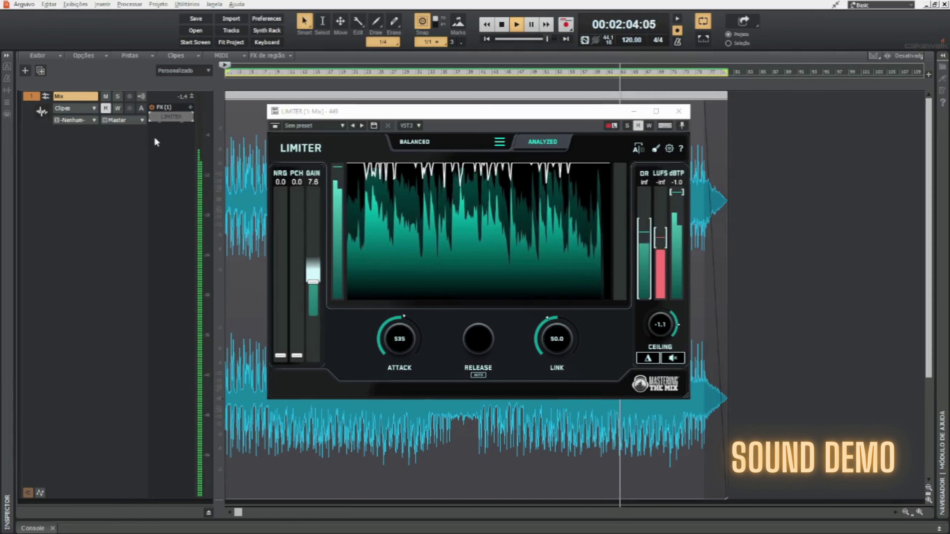
left_click(153, 123)
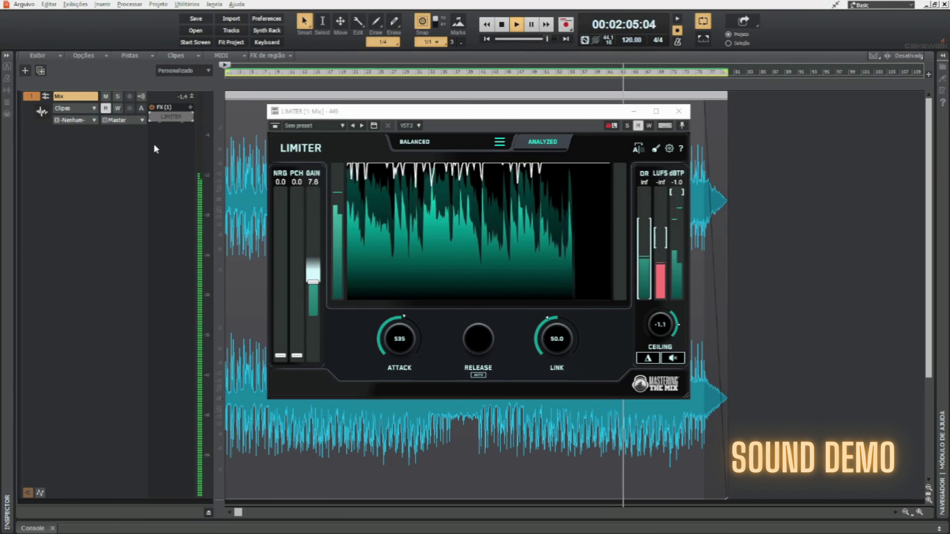
left_click(152, 118)
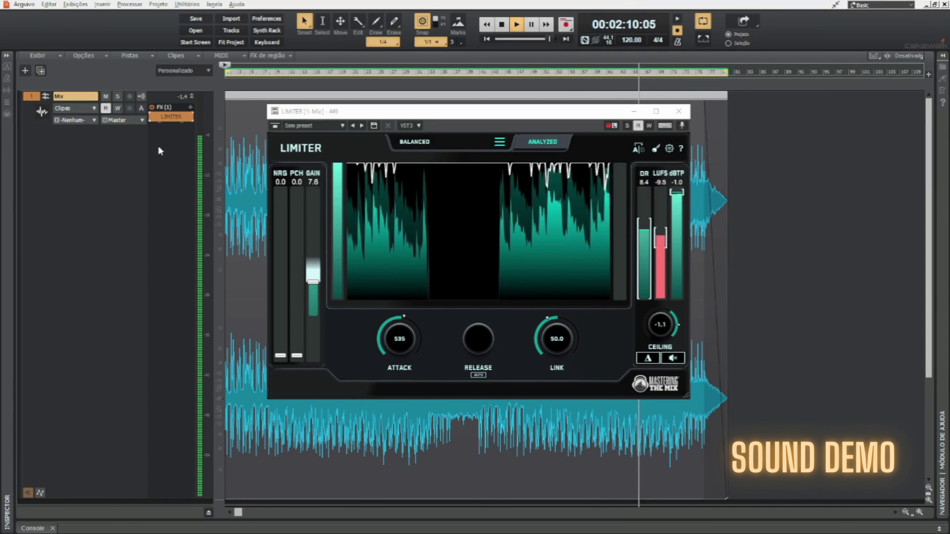
left_click(152, 117)
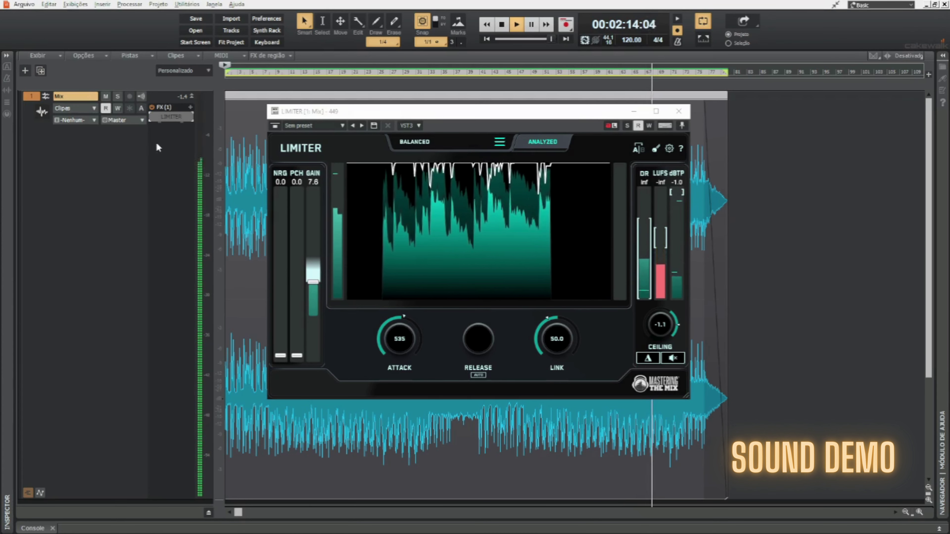
left_click(151, 119)
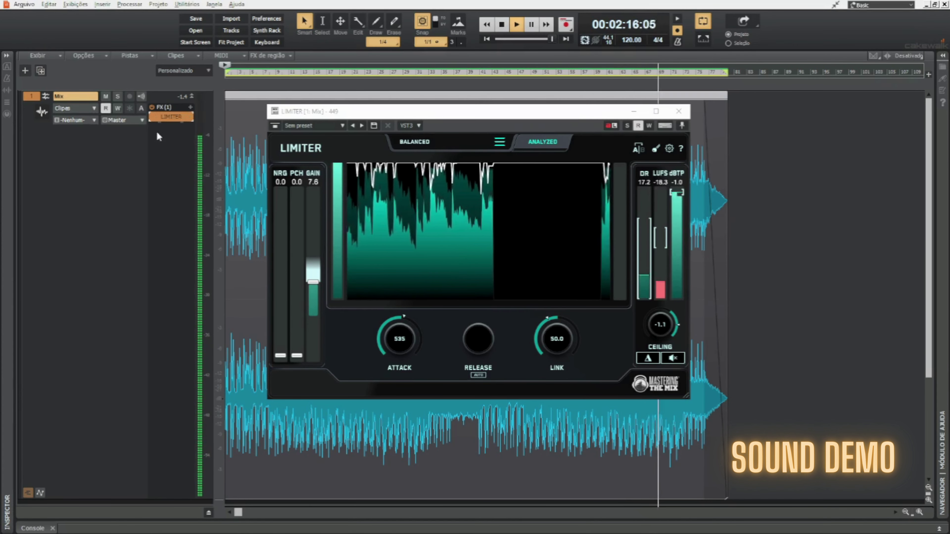